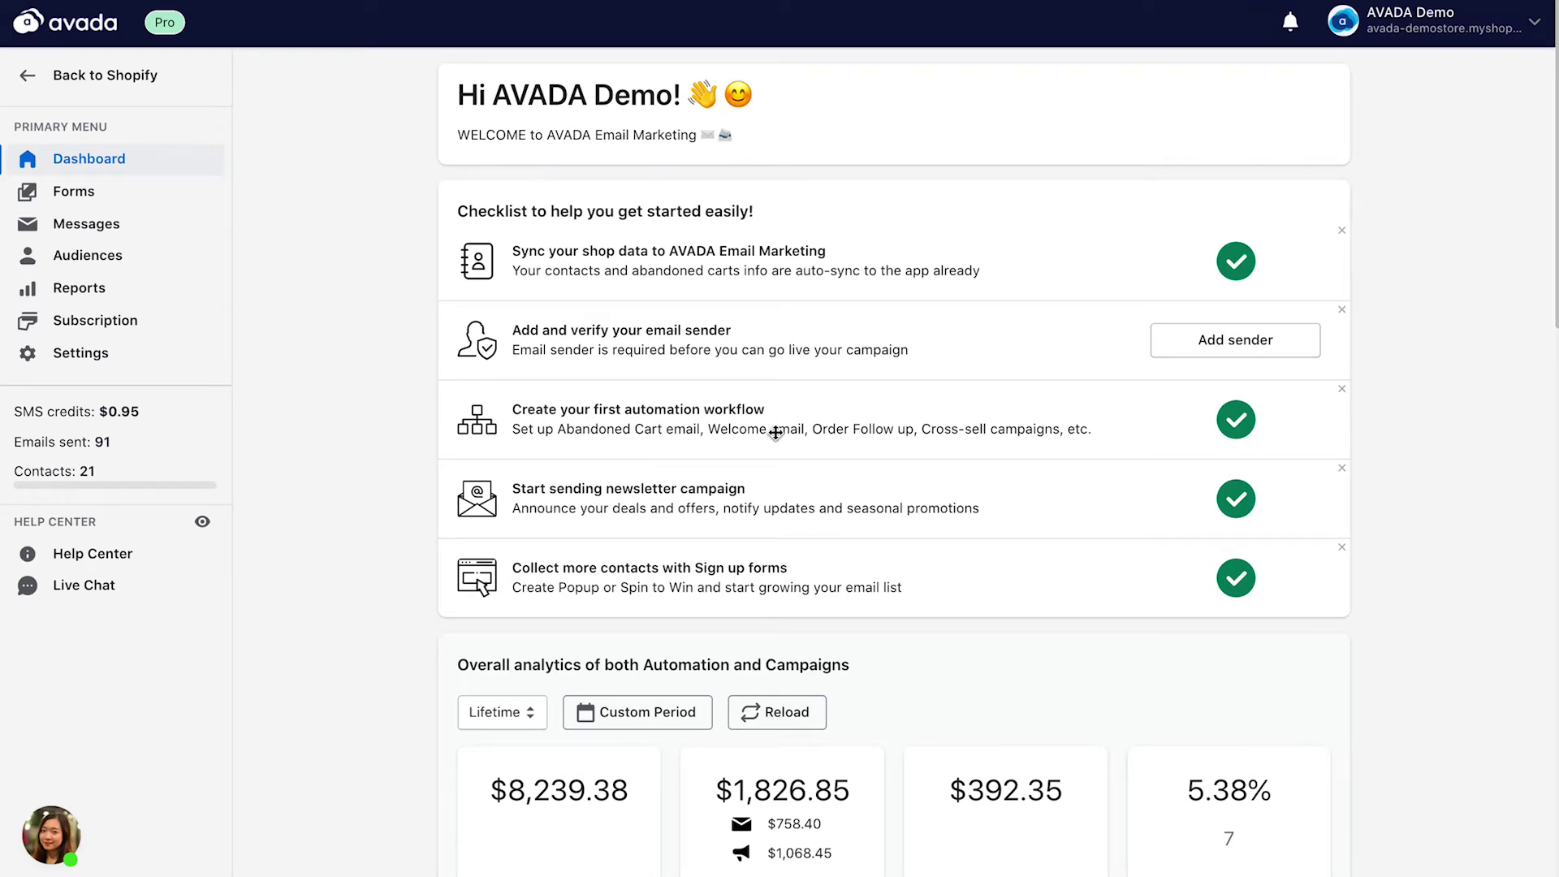
- Start a new email campaign from the Messages > Campaigns list
click(79, 231)
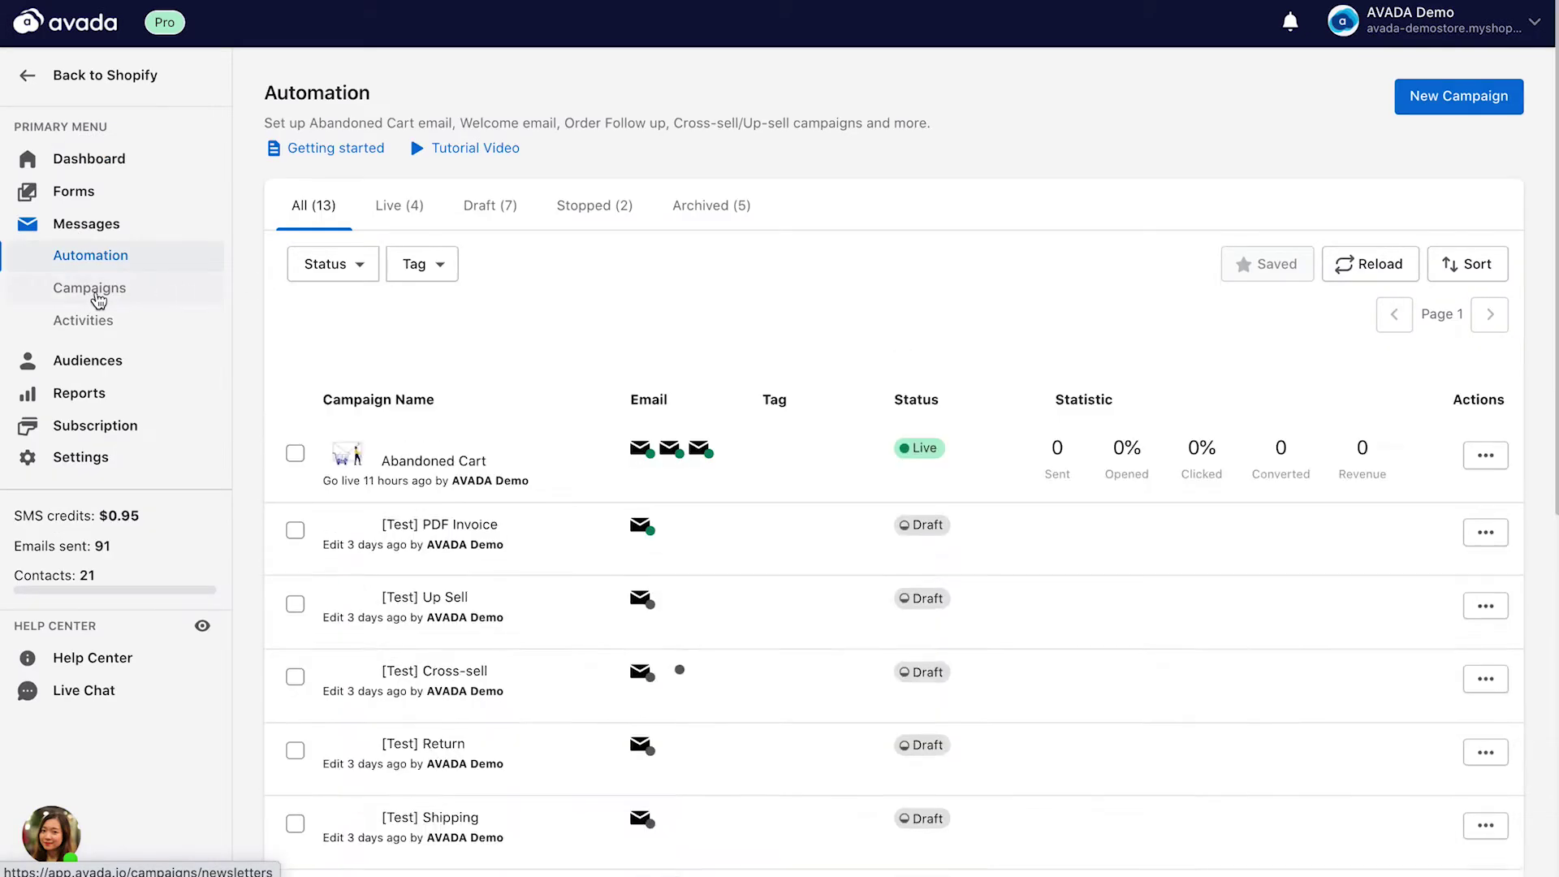
click(95, 297)
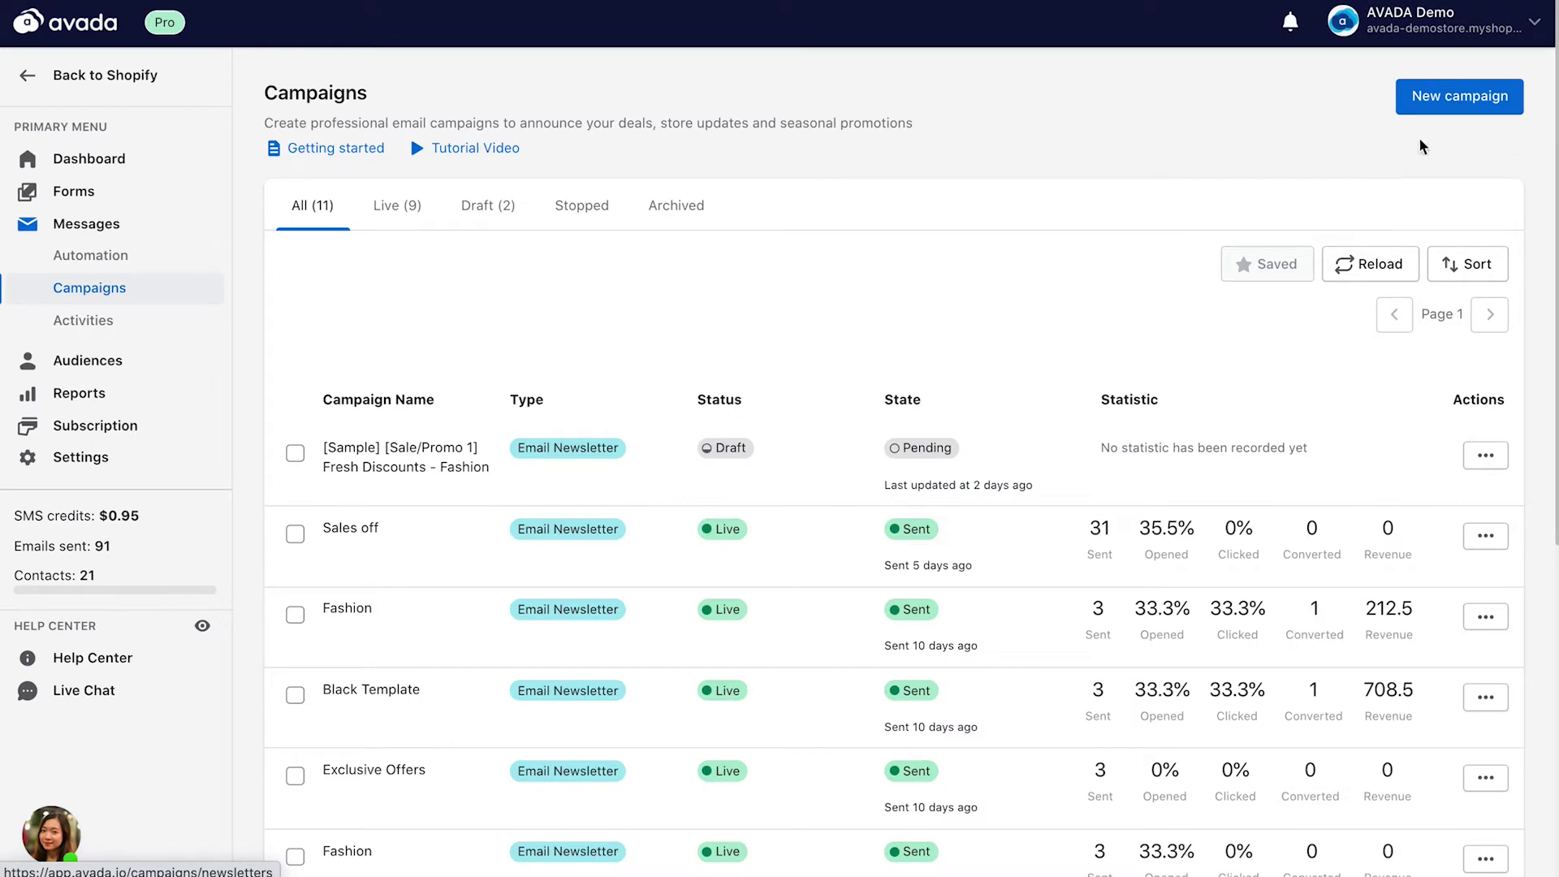
click(1459, 96)
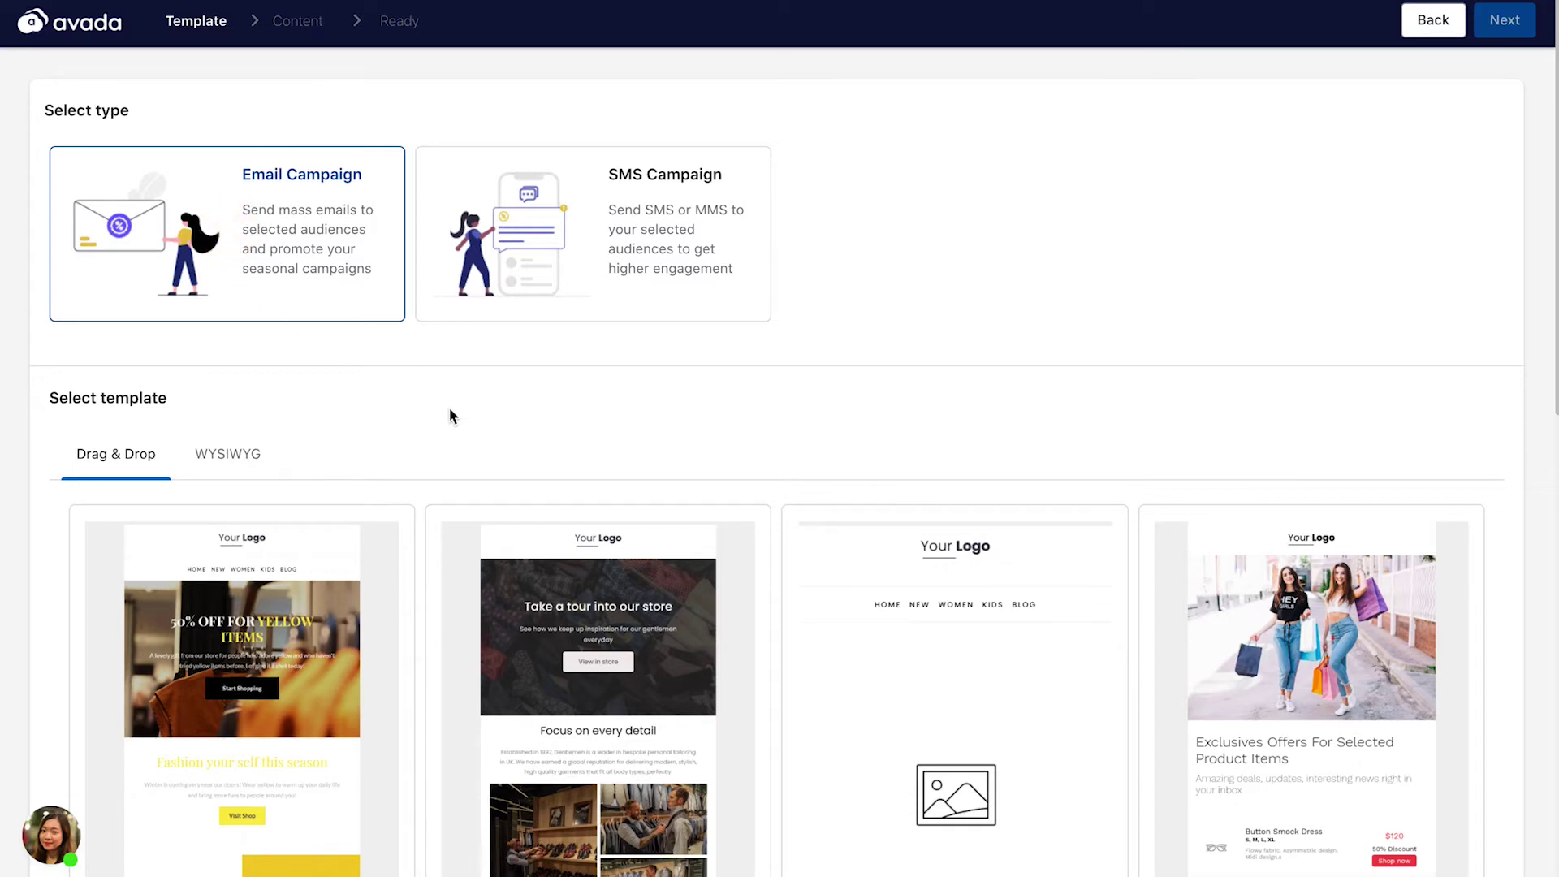
- Choose the Exclusive Offers template, continue to the editor and expand the sender and subject details
scroll(455, 414, down, 1)
scroll(455, 415, down, 3)
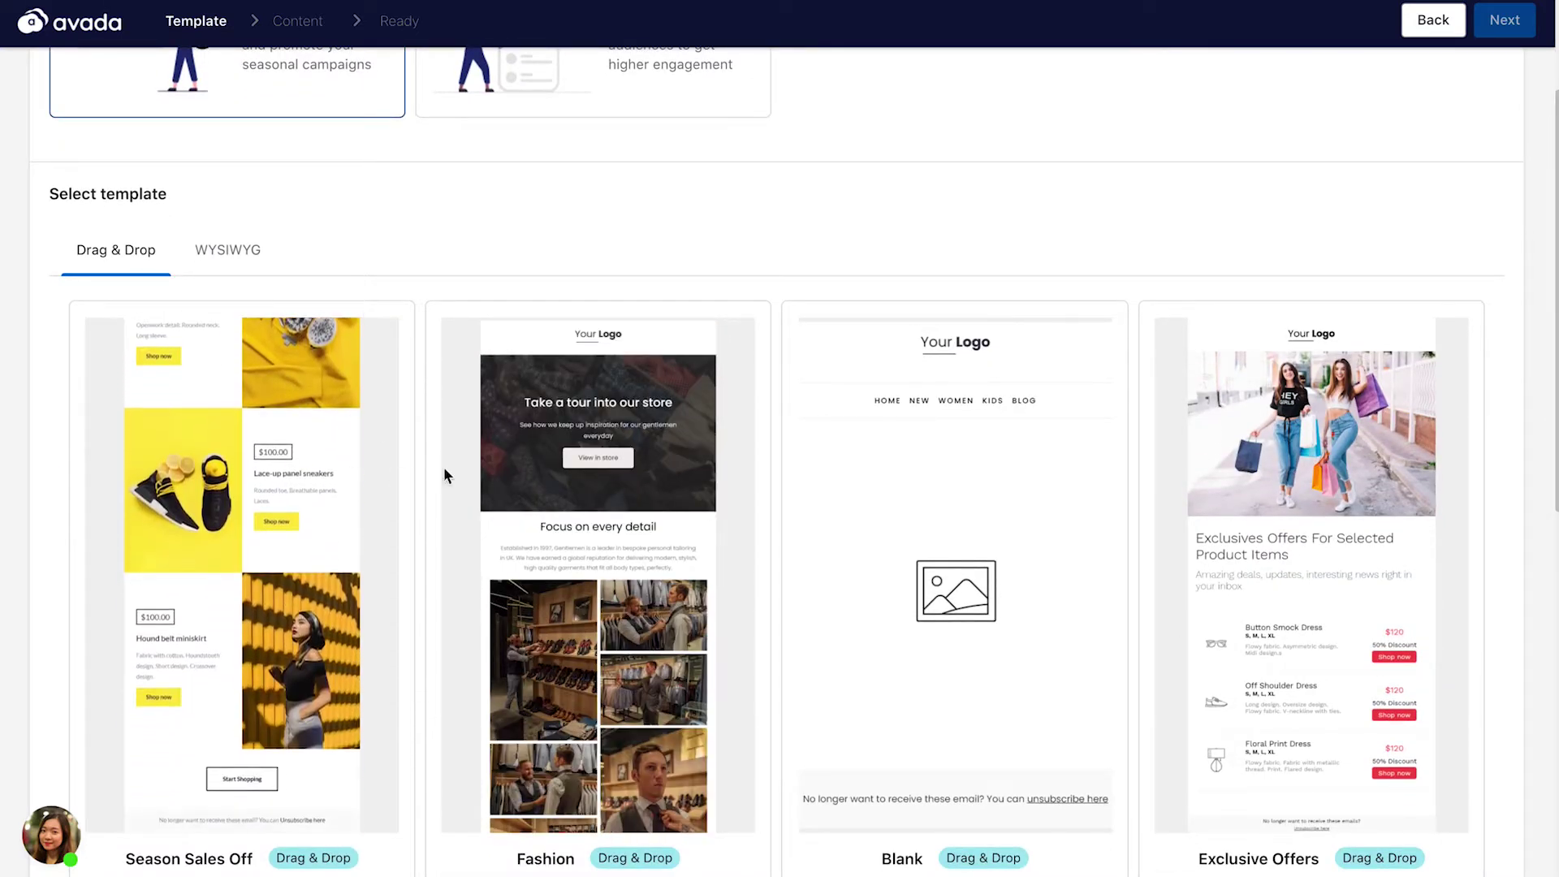
click(1428, 487)
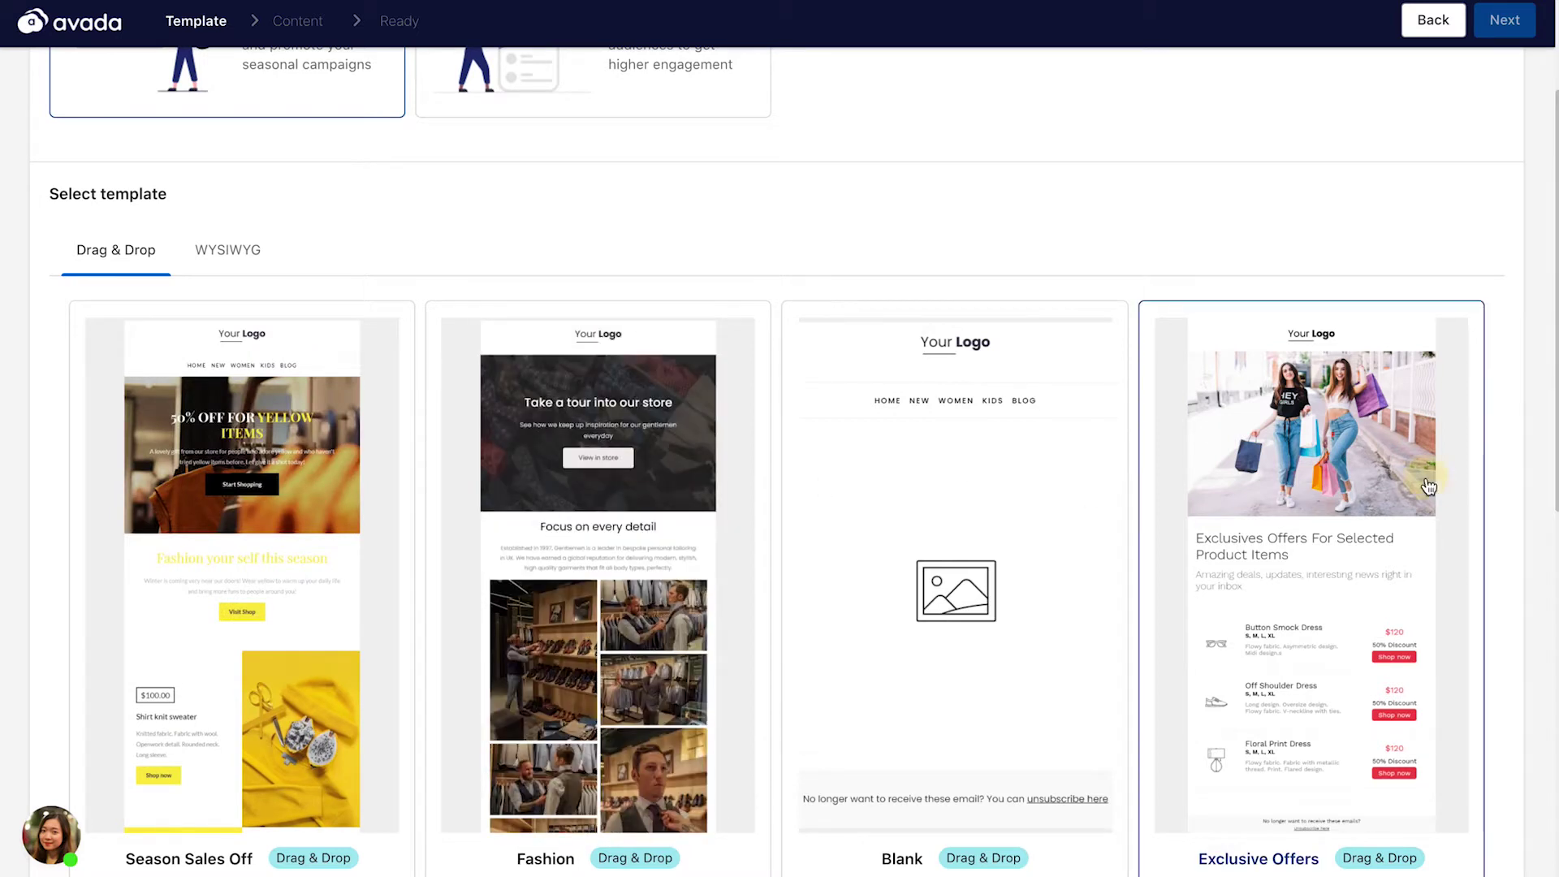
click(1502, 19)
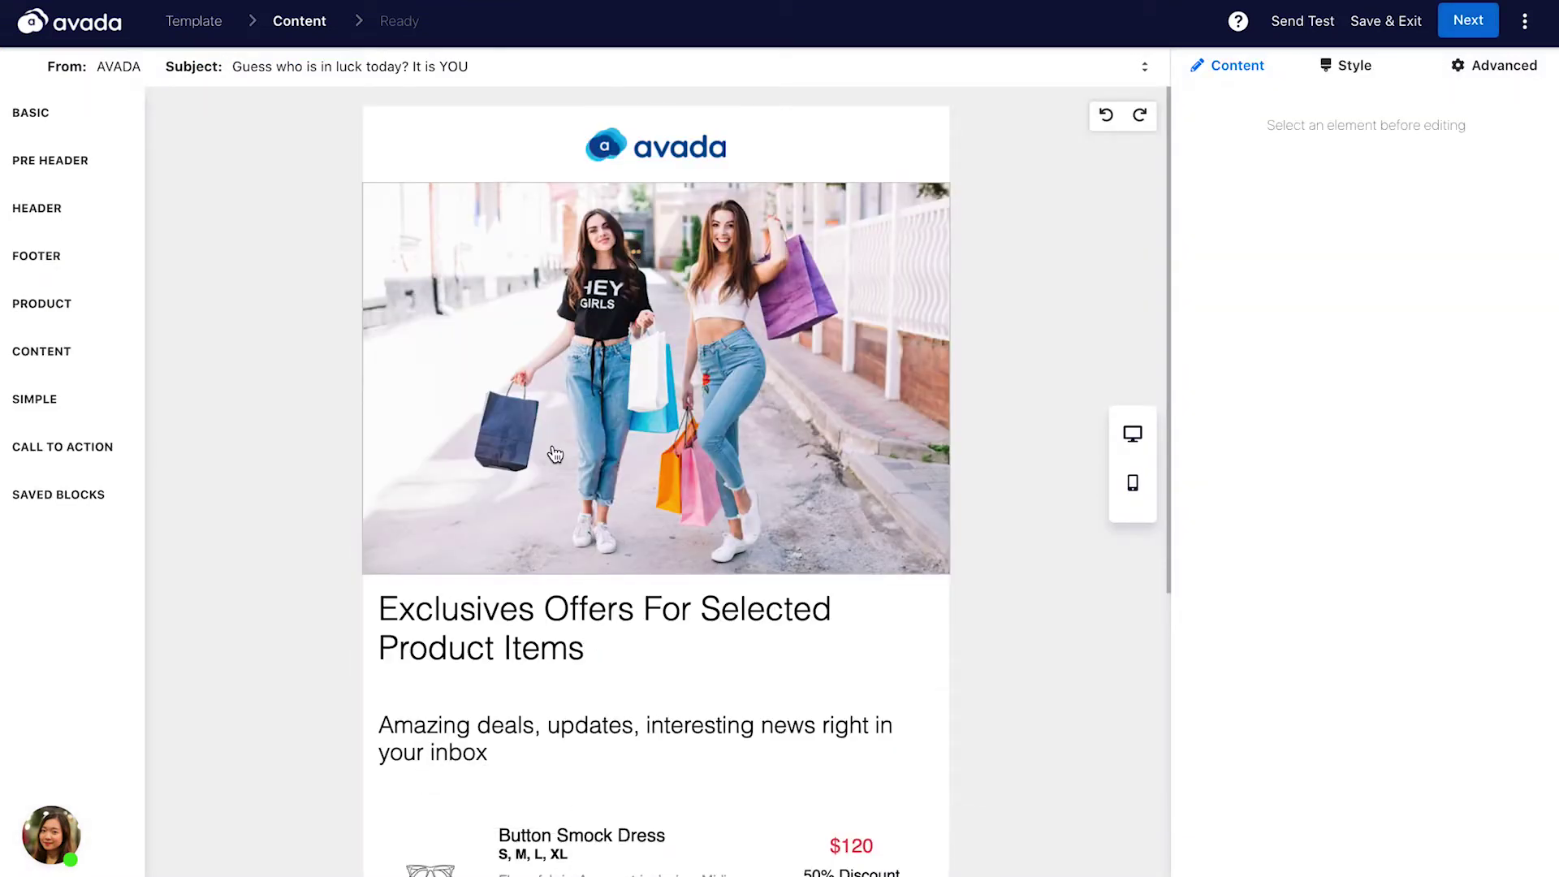
click(216, 71)
- Keep the same sender address and enable the preheader and second subject lines
click(197, 66)
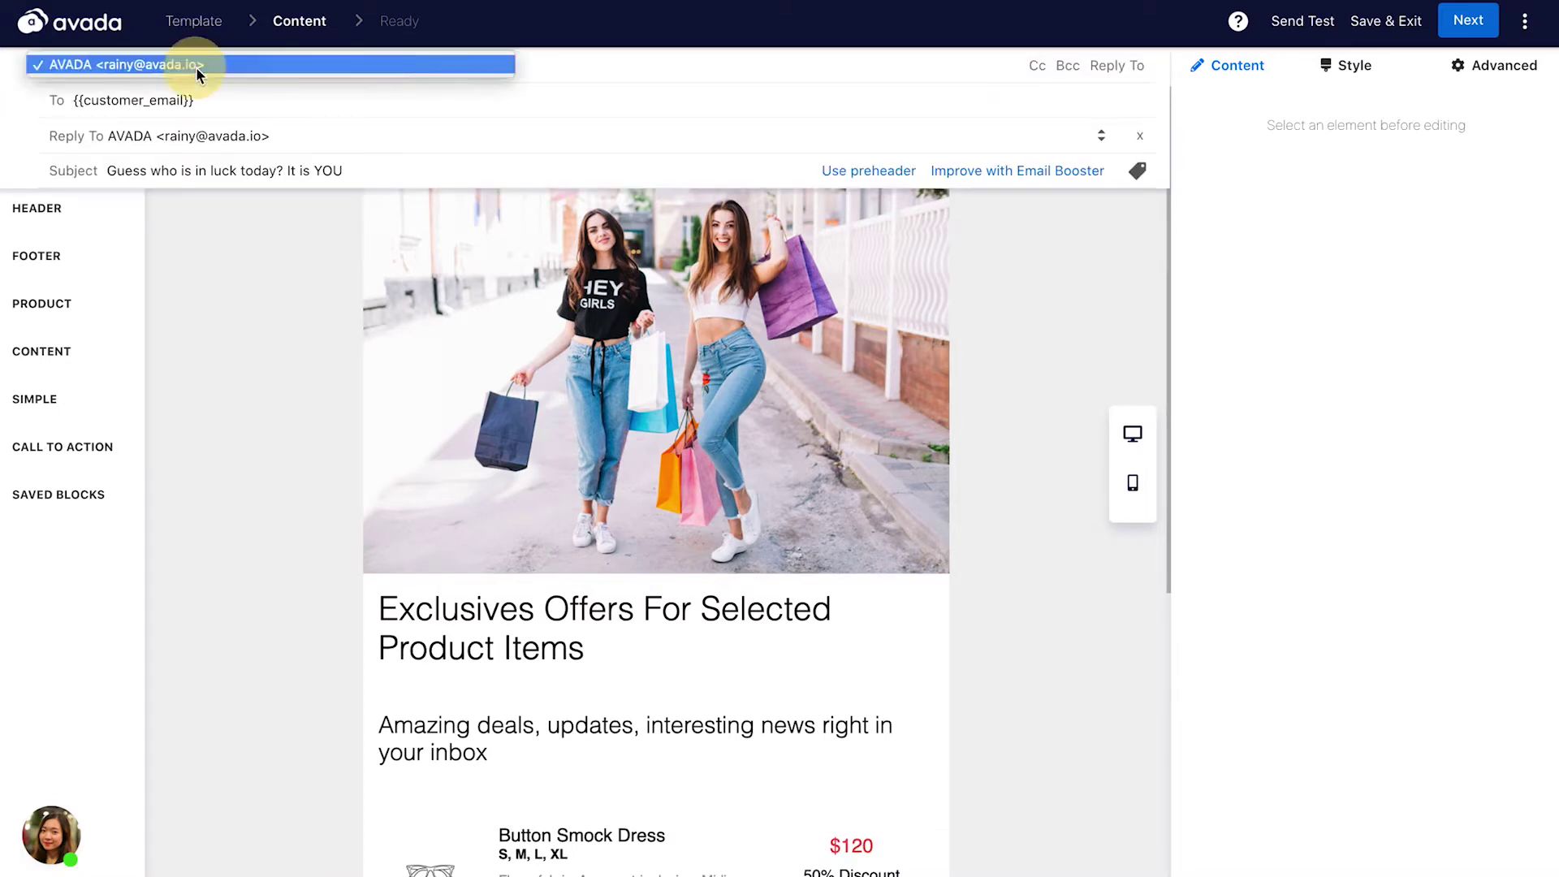
click(197, 66)
click(380, 170)
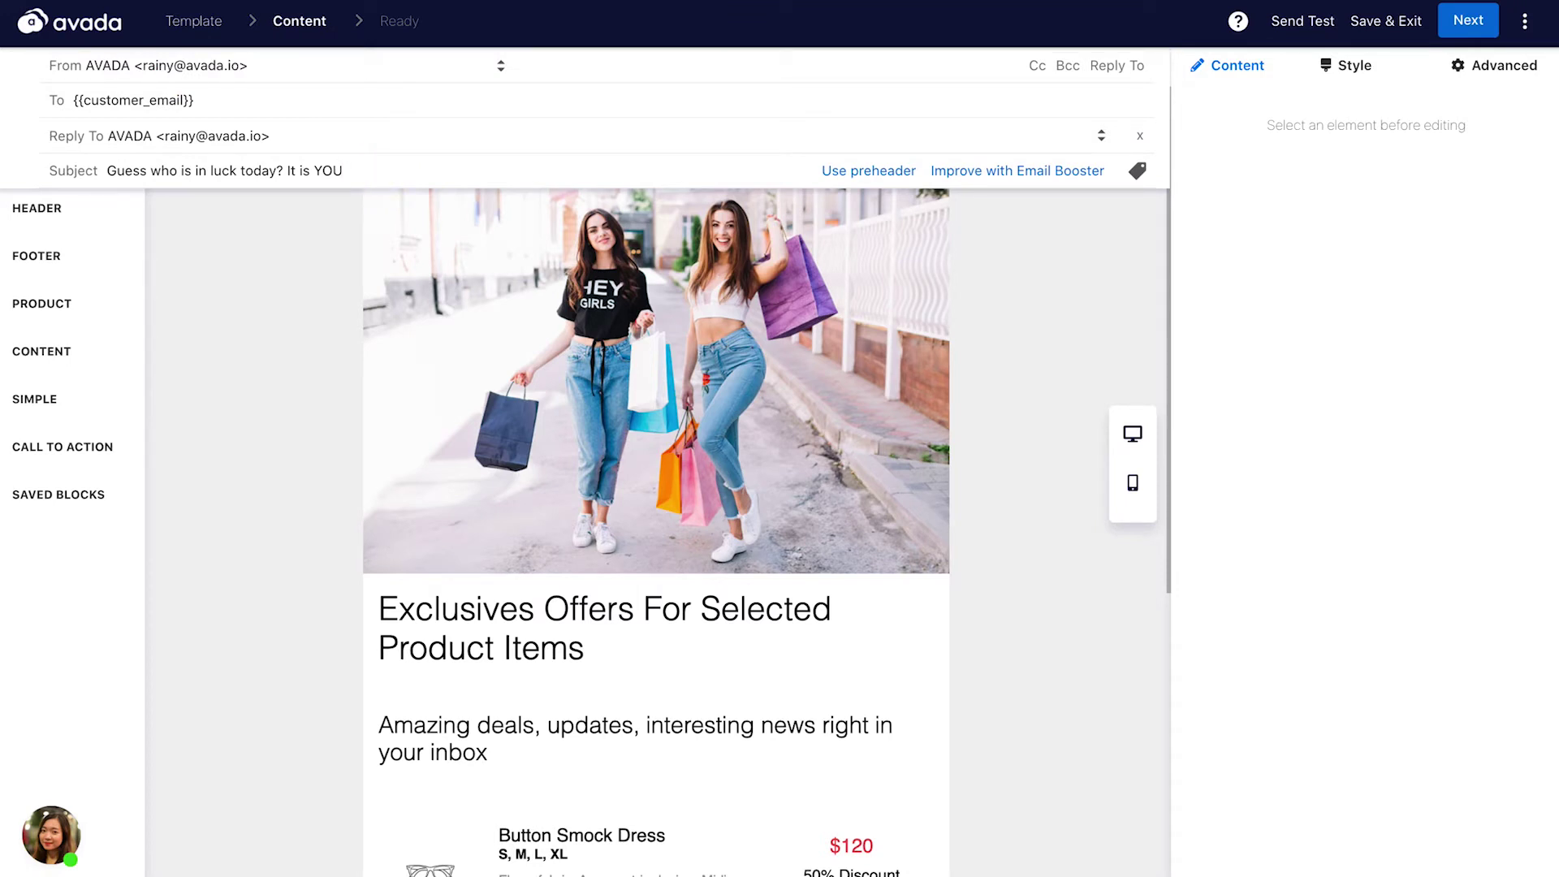
click(866, 172)
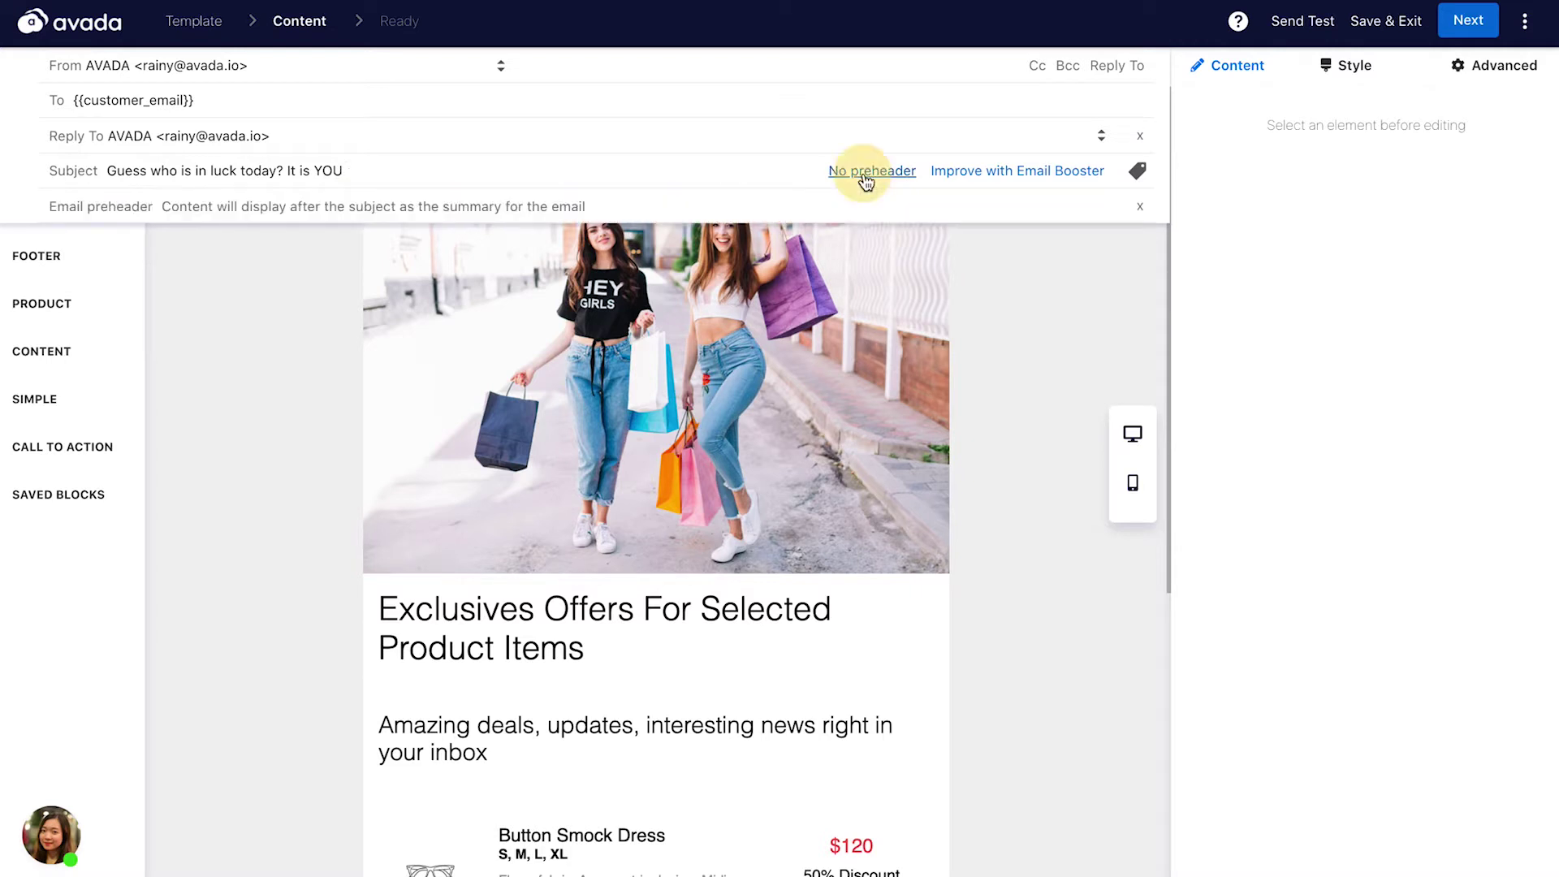
click(1000, 176)
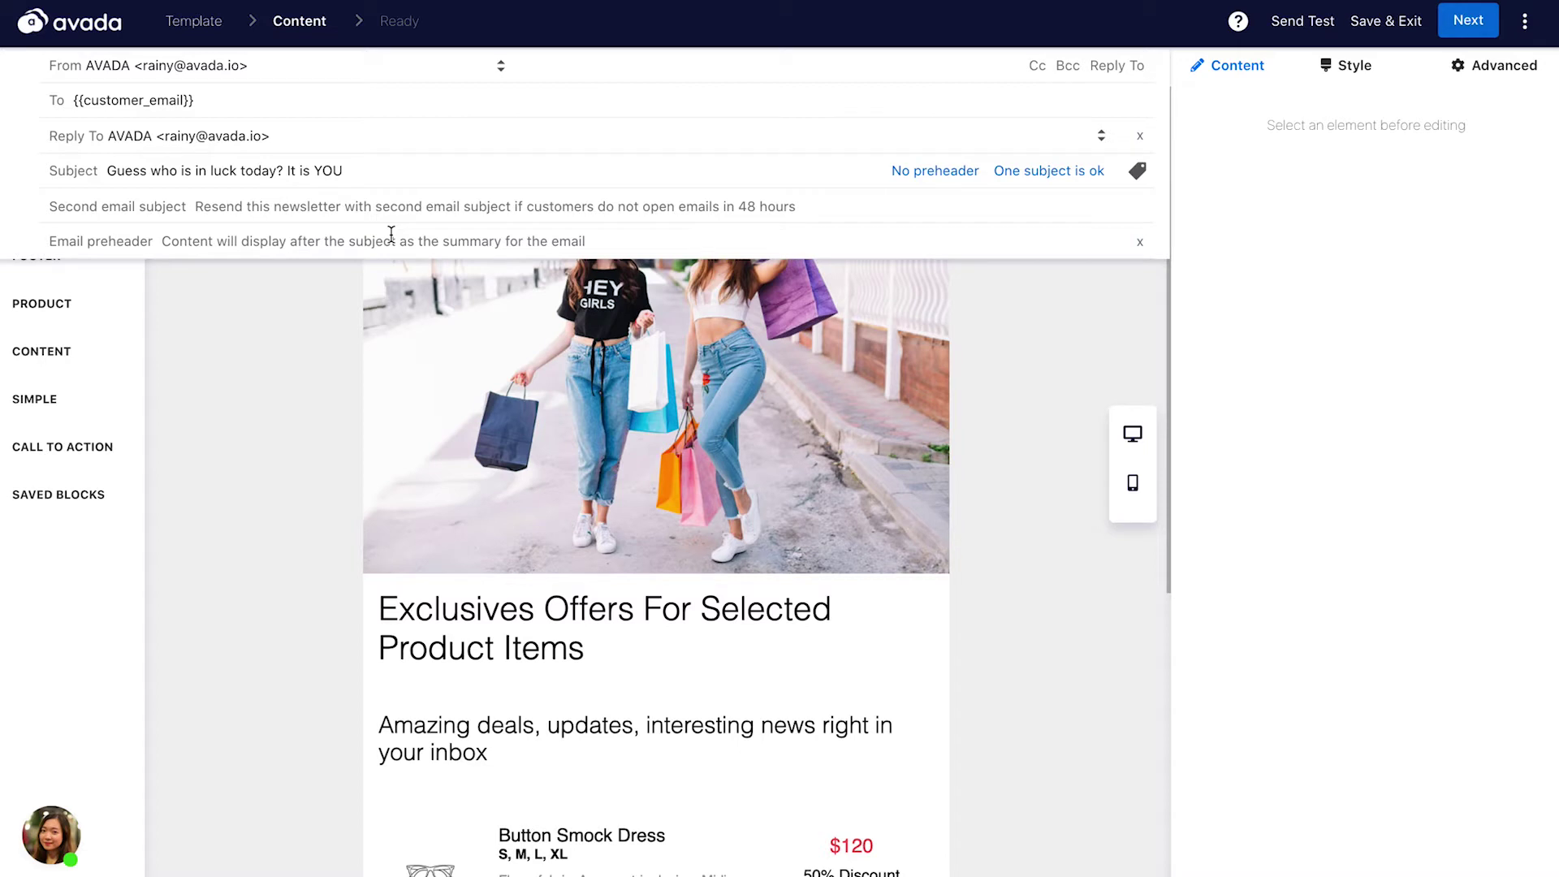
- Append {{customer_name}} after 'It is YOU' in the subject, then remove the preheader and second subject
click(1138, 177)
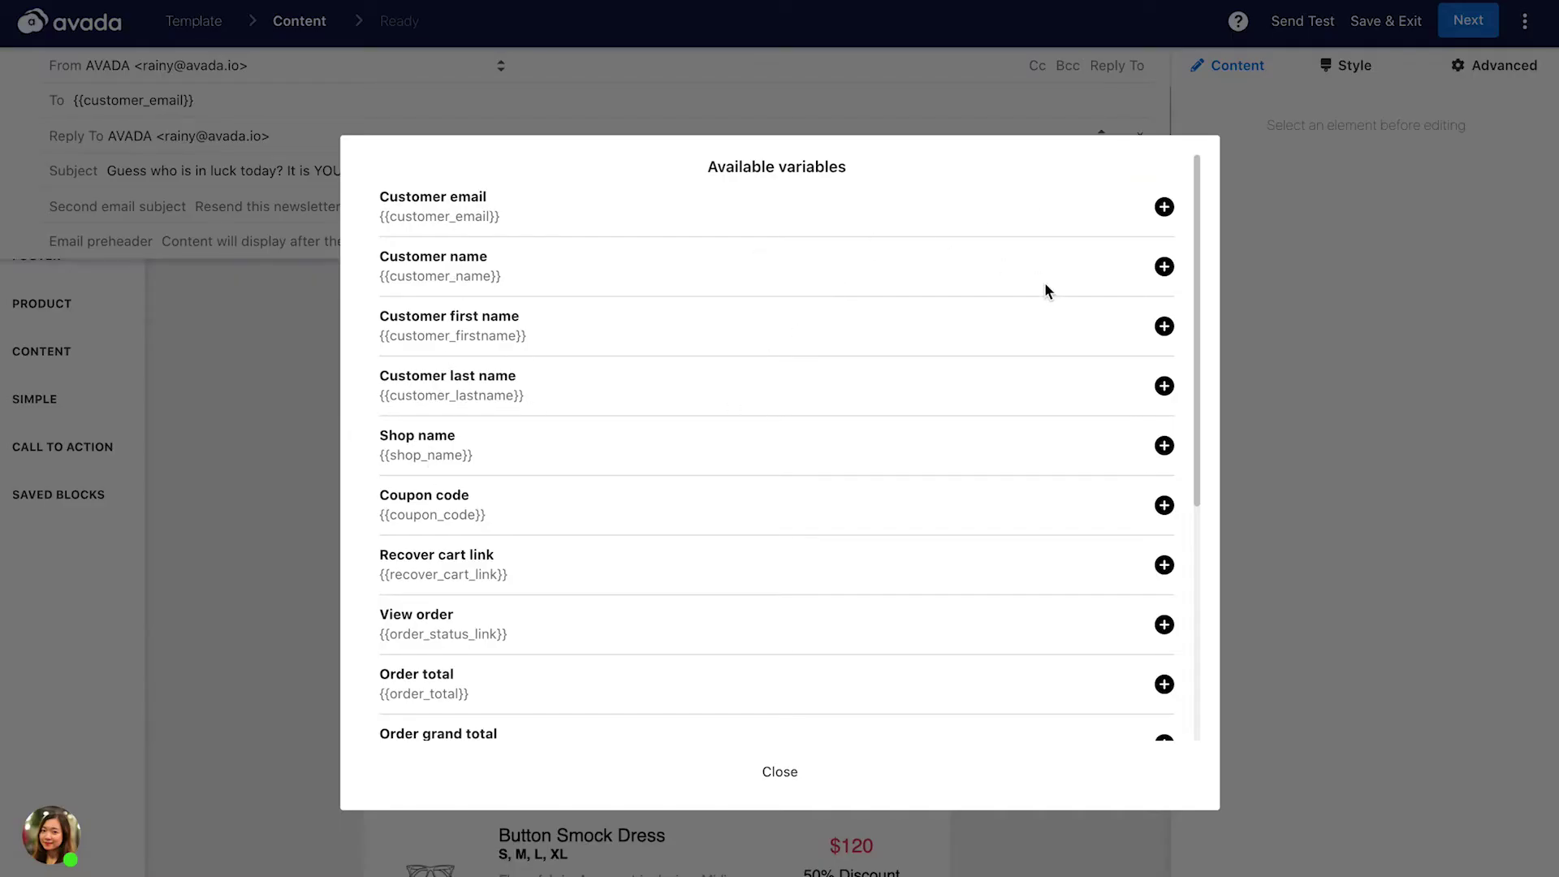
click(1164, 266)
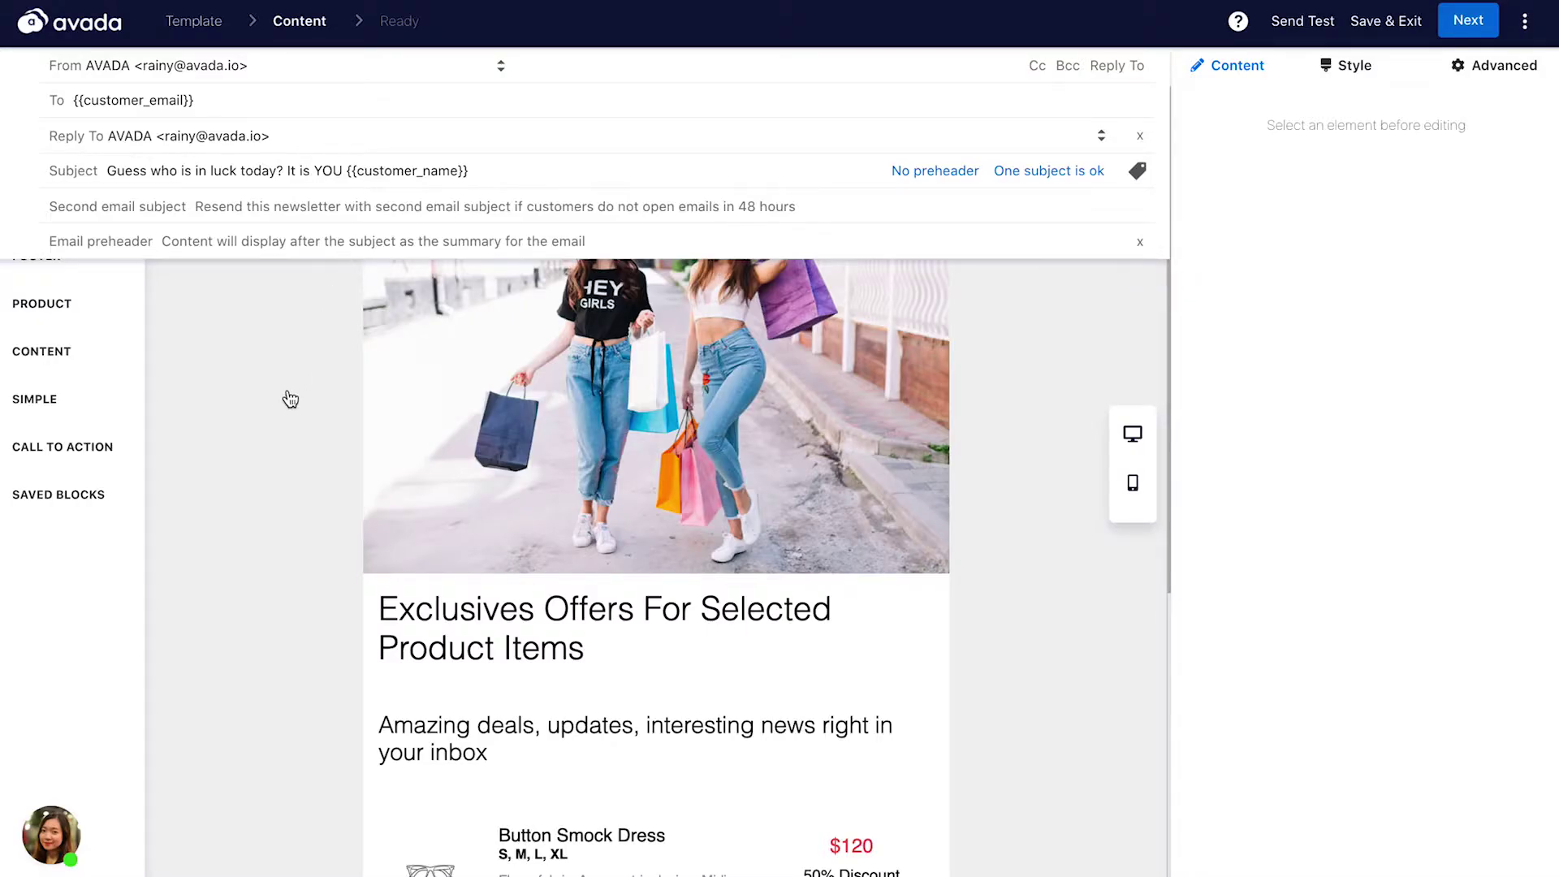
click(940, 172)
click(1029, 172)
click(230, 292)
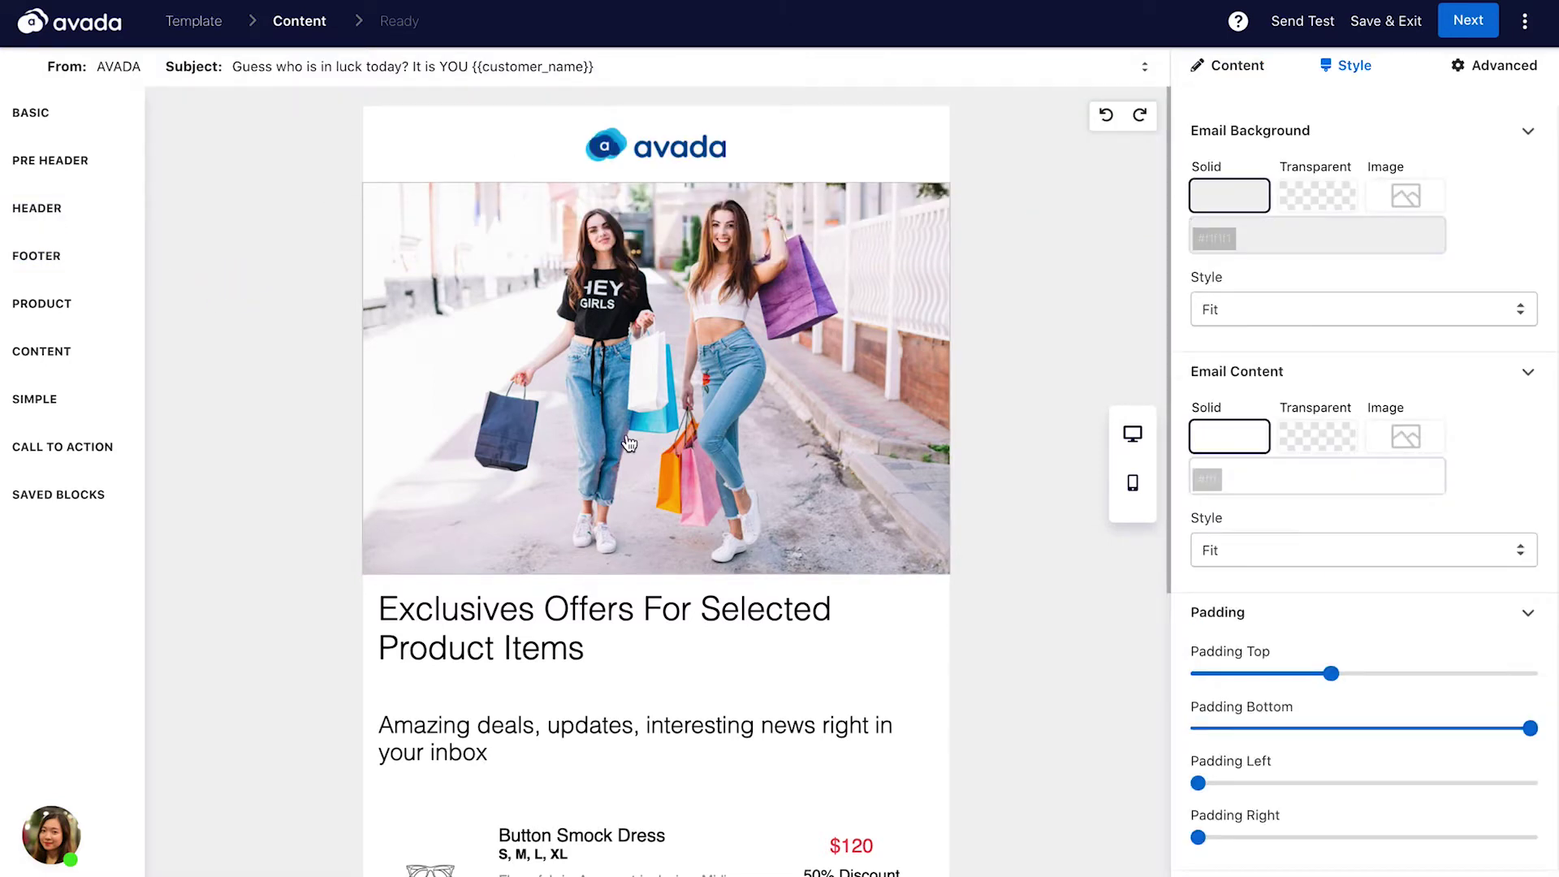
- Review the email and select the shopping photo to show its Image settings
scroll(630, 442, down, 5)
scroll(628, 438, up, 5)
click(647, 370)
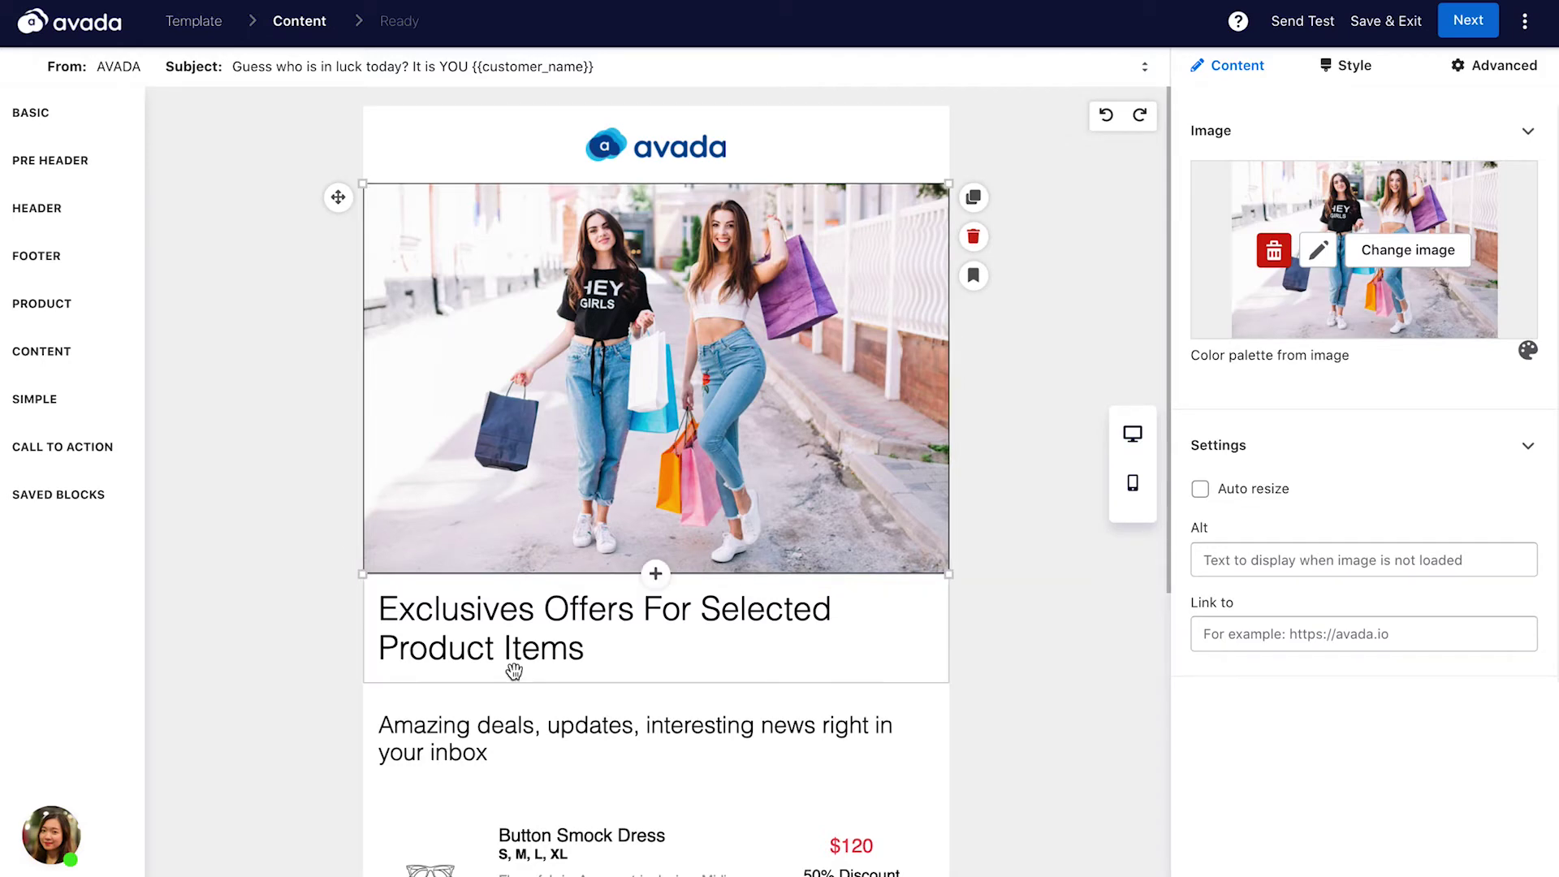
scroll(515, 655, down, 5)
scroll(513, 665, up, 5)
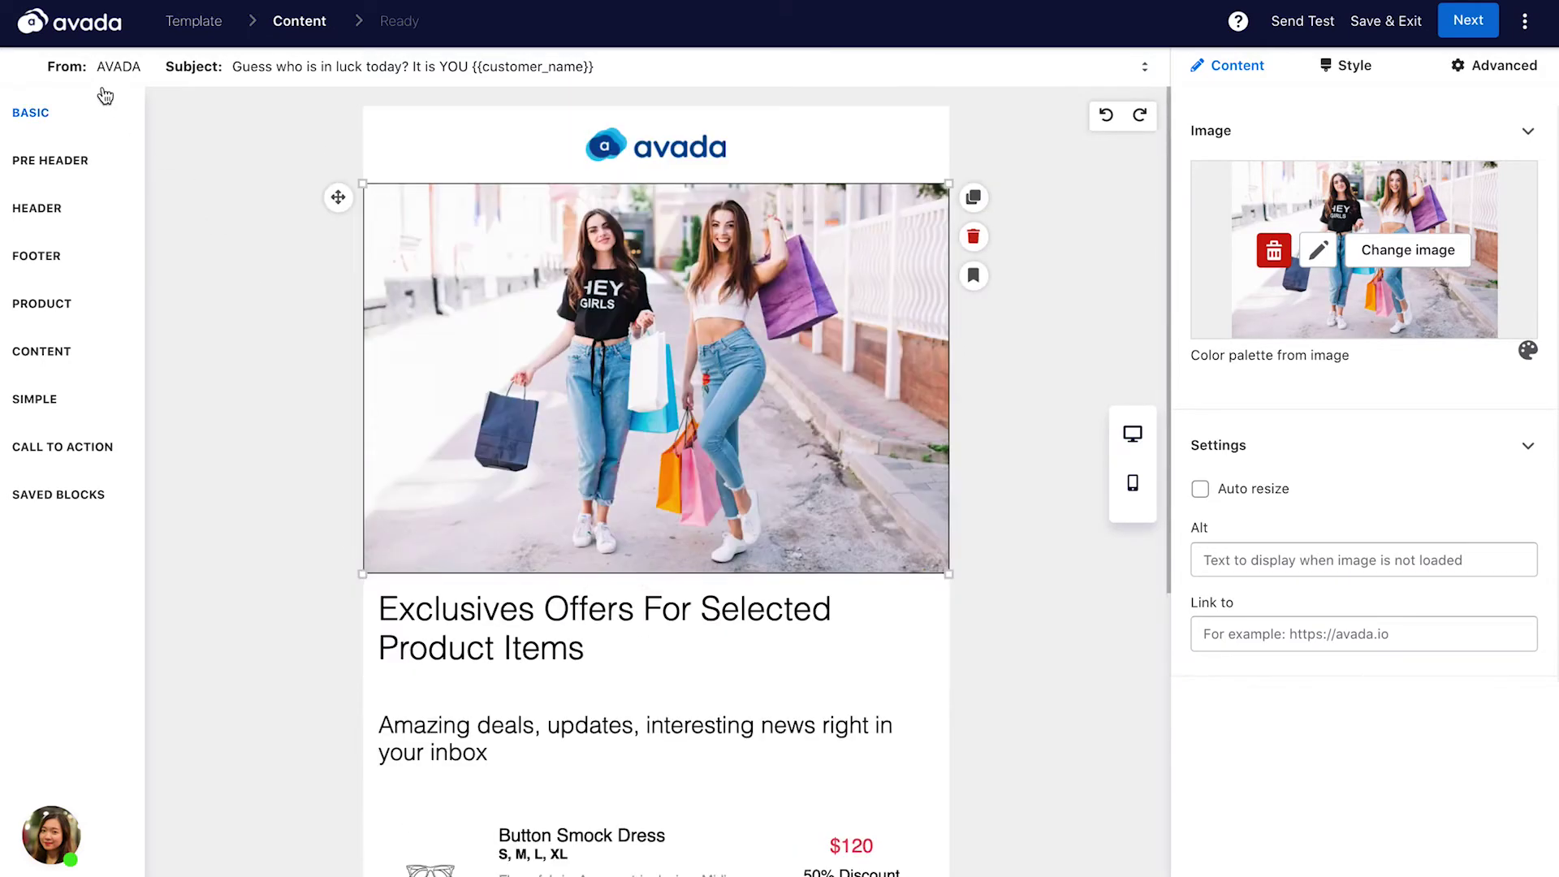
- Drag a Social block of Twitter, Facebook and Instagram icons below the shopping photo
click(41, 114)
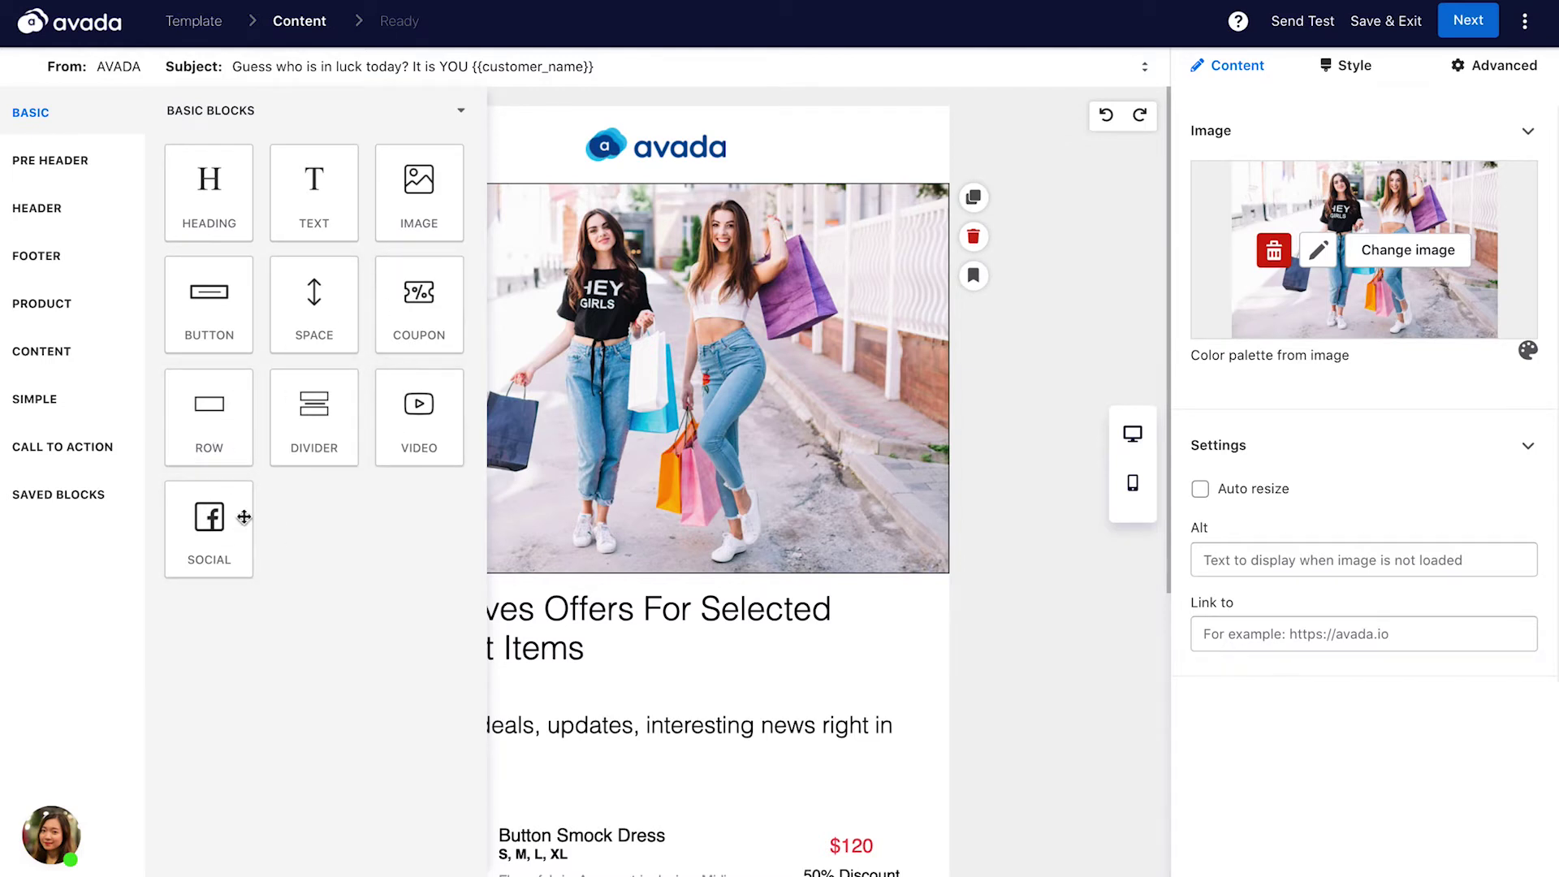
mouse_move(216, 520)
mouse_down()
mouse_move(614, 563)
mouse_move(642, 590)
mouse_up()
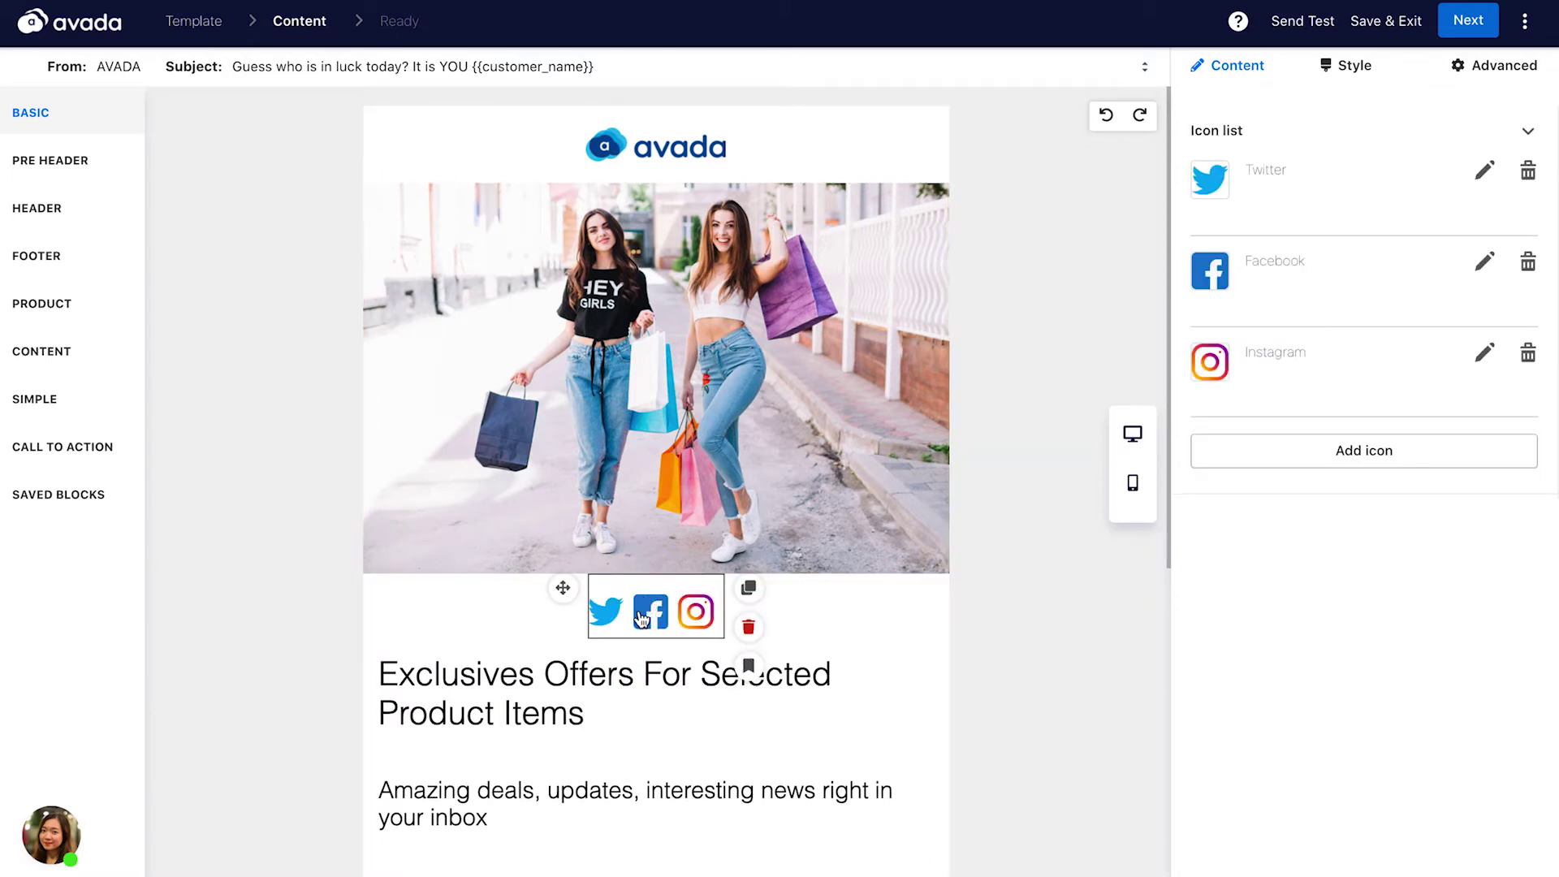
click(243, 253)
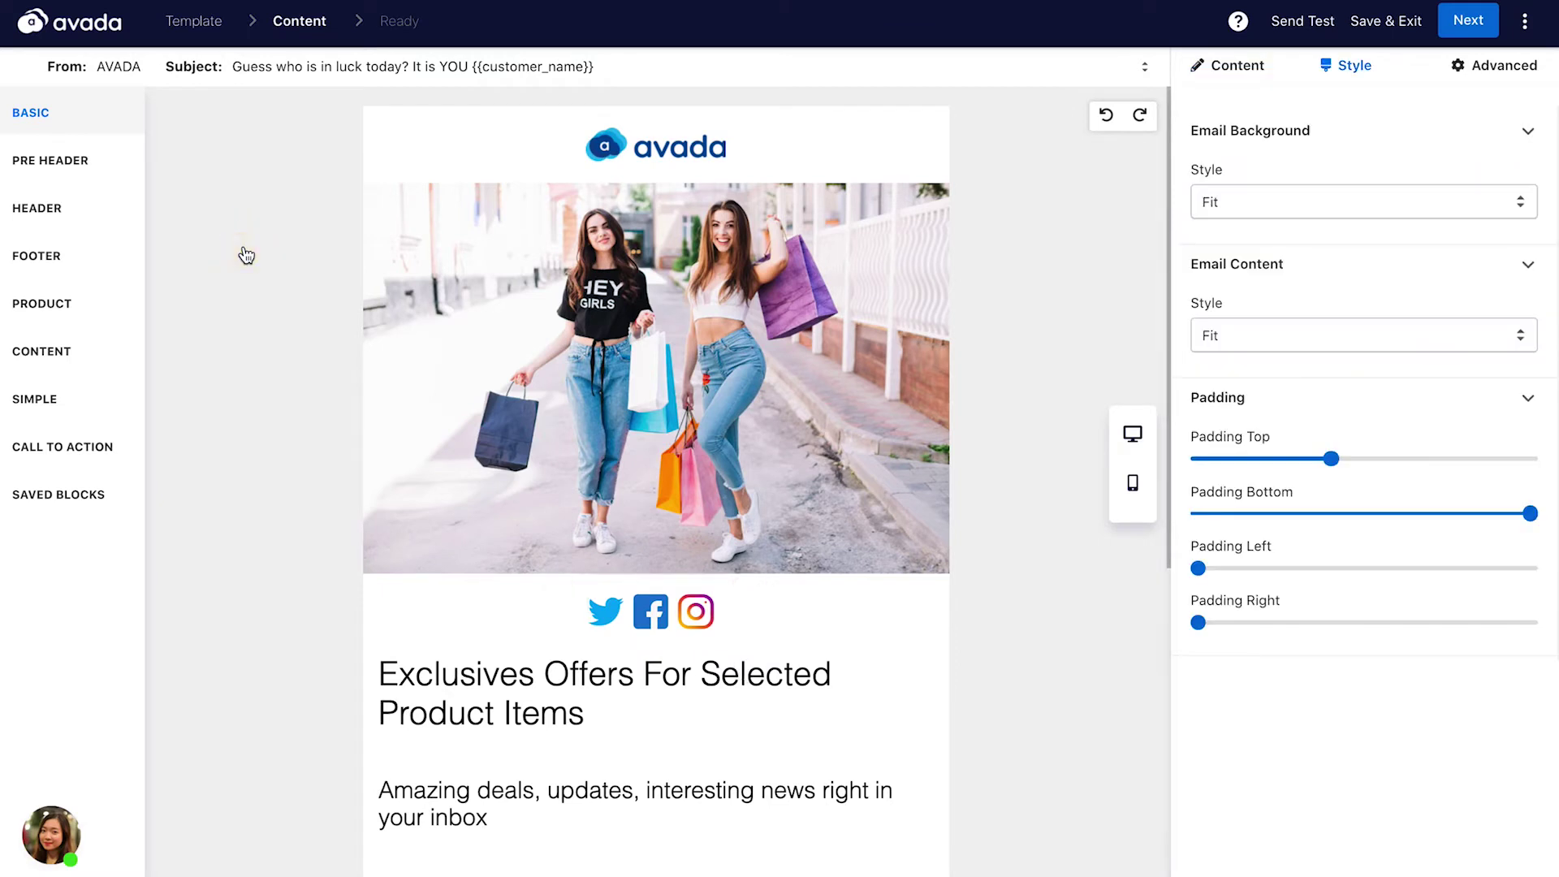
click(81, 162)
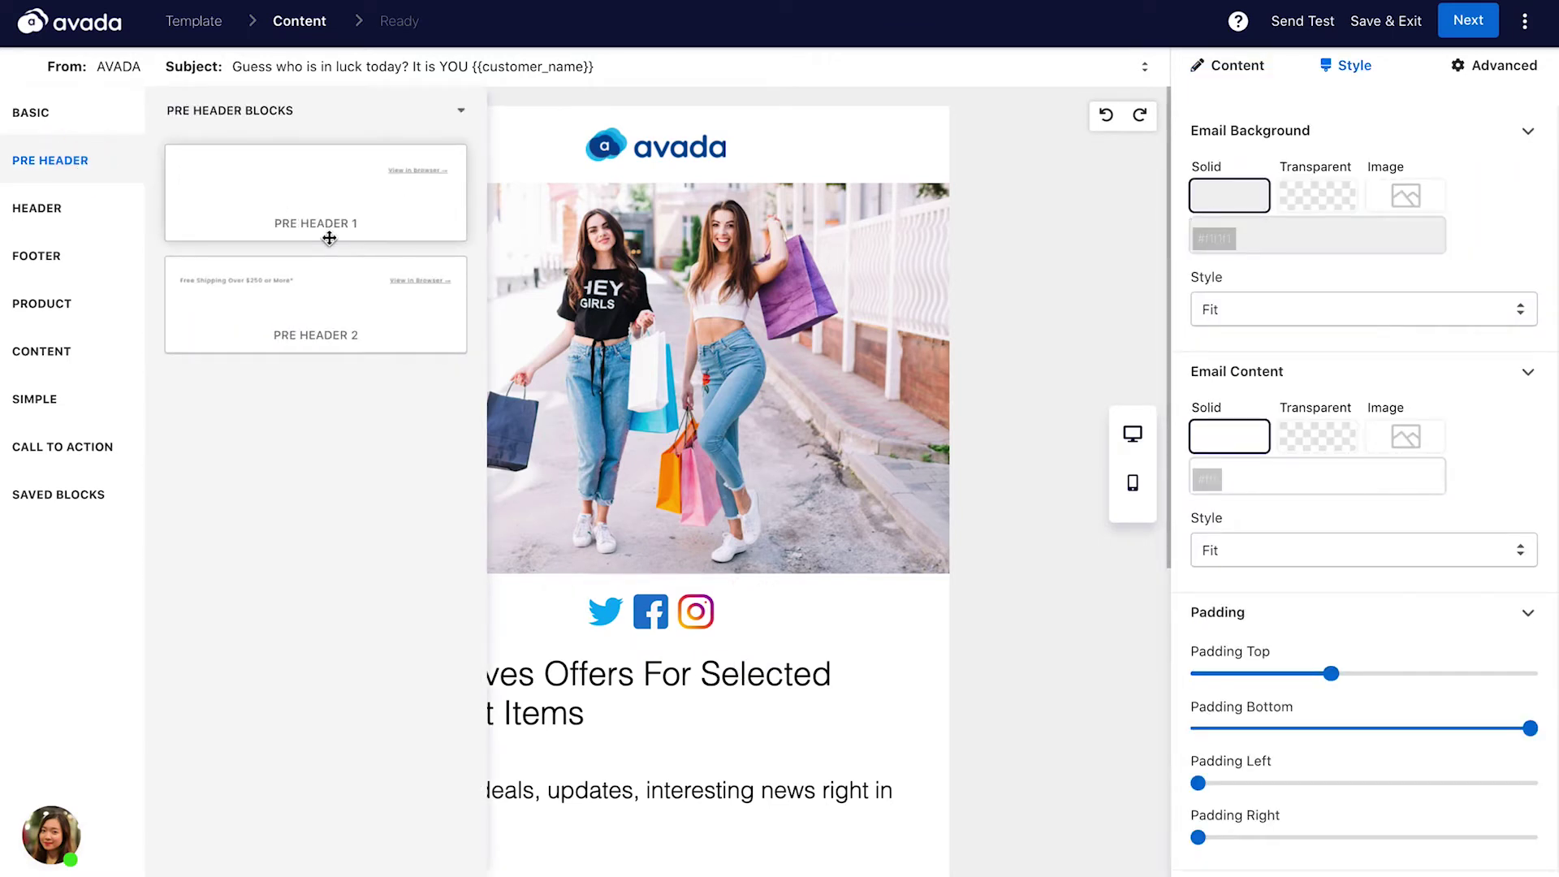
- Browse the Header, Footer and Product block categories in the sidebar
click(51, 213)
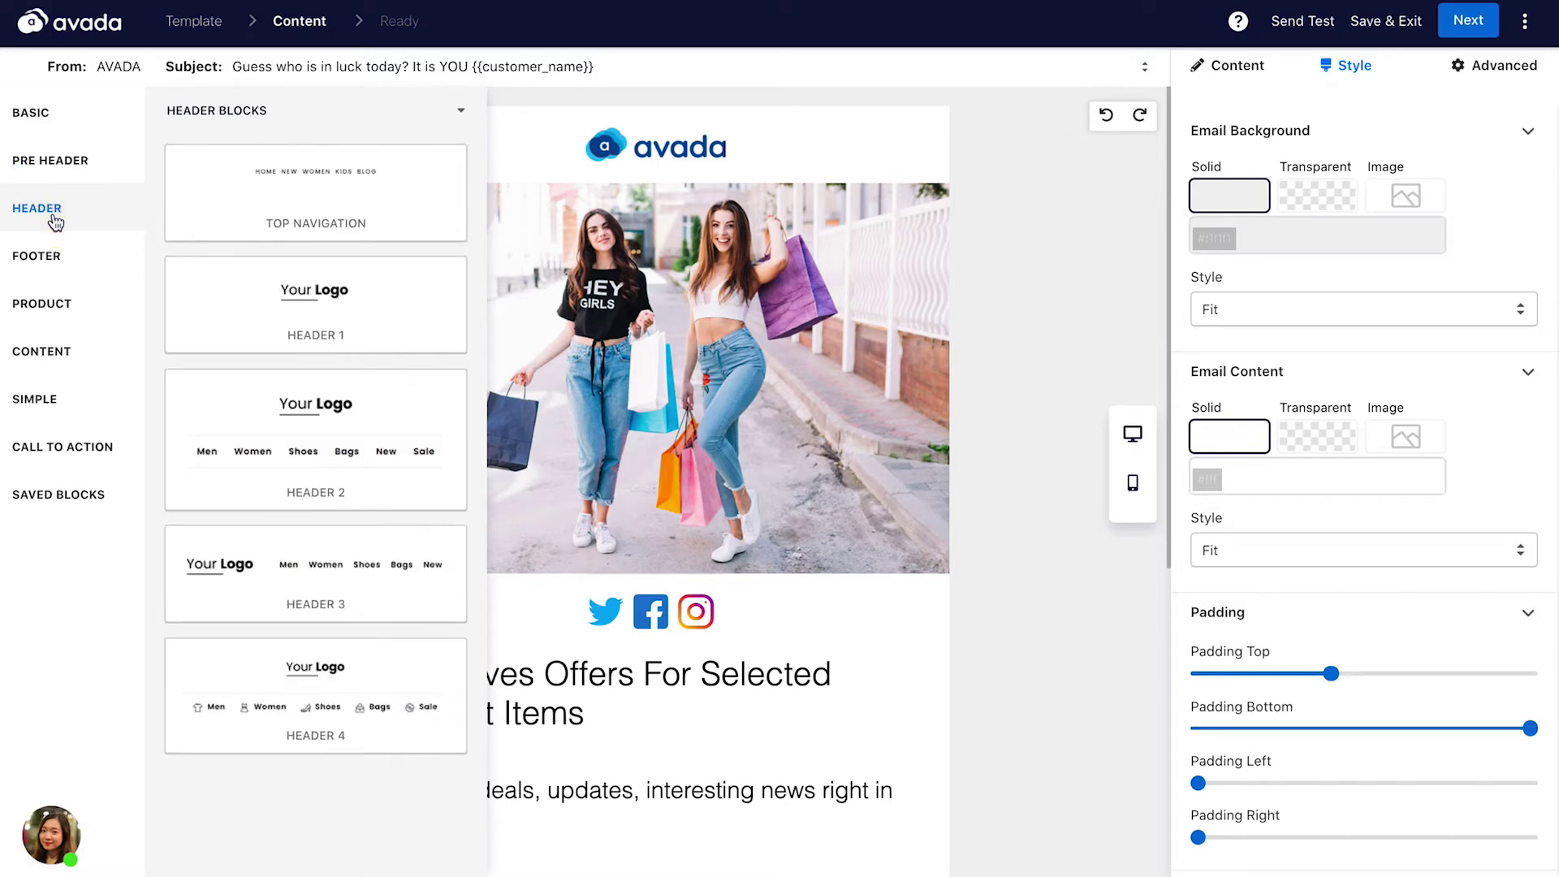
click(39, 257)
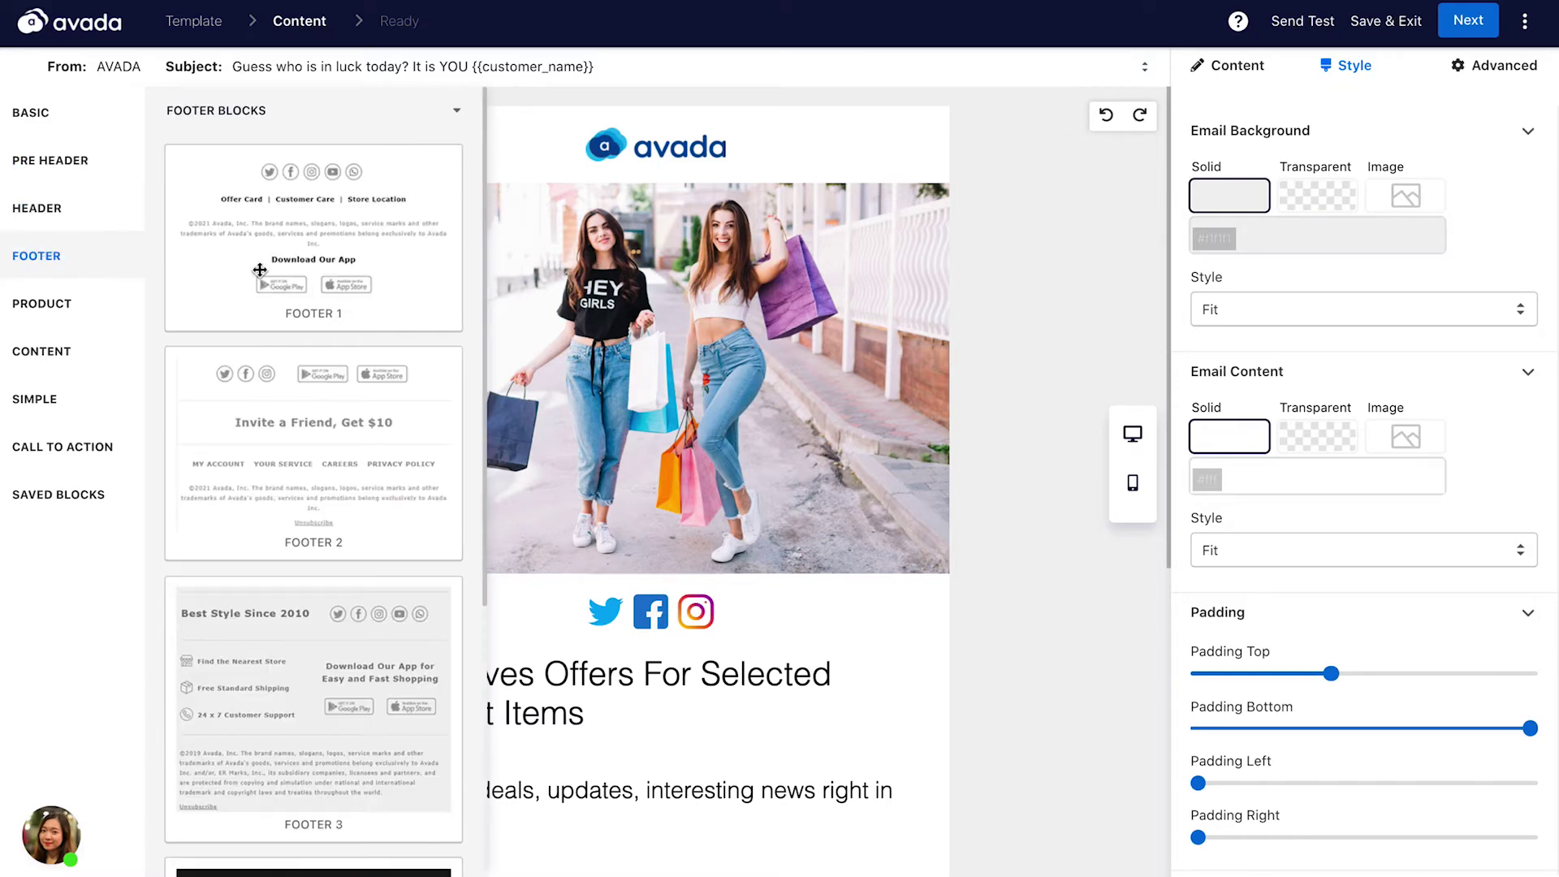
scroll(320, 529, down, 5)
scroll(316, 730, up, 5)
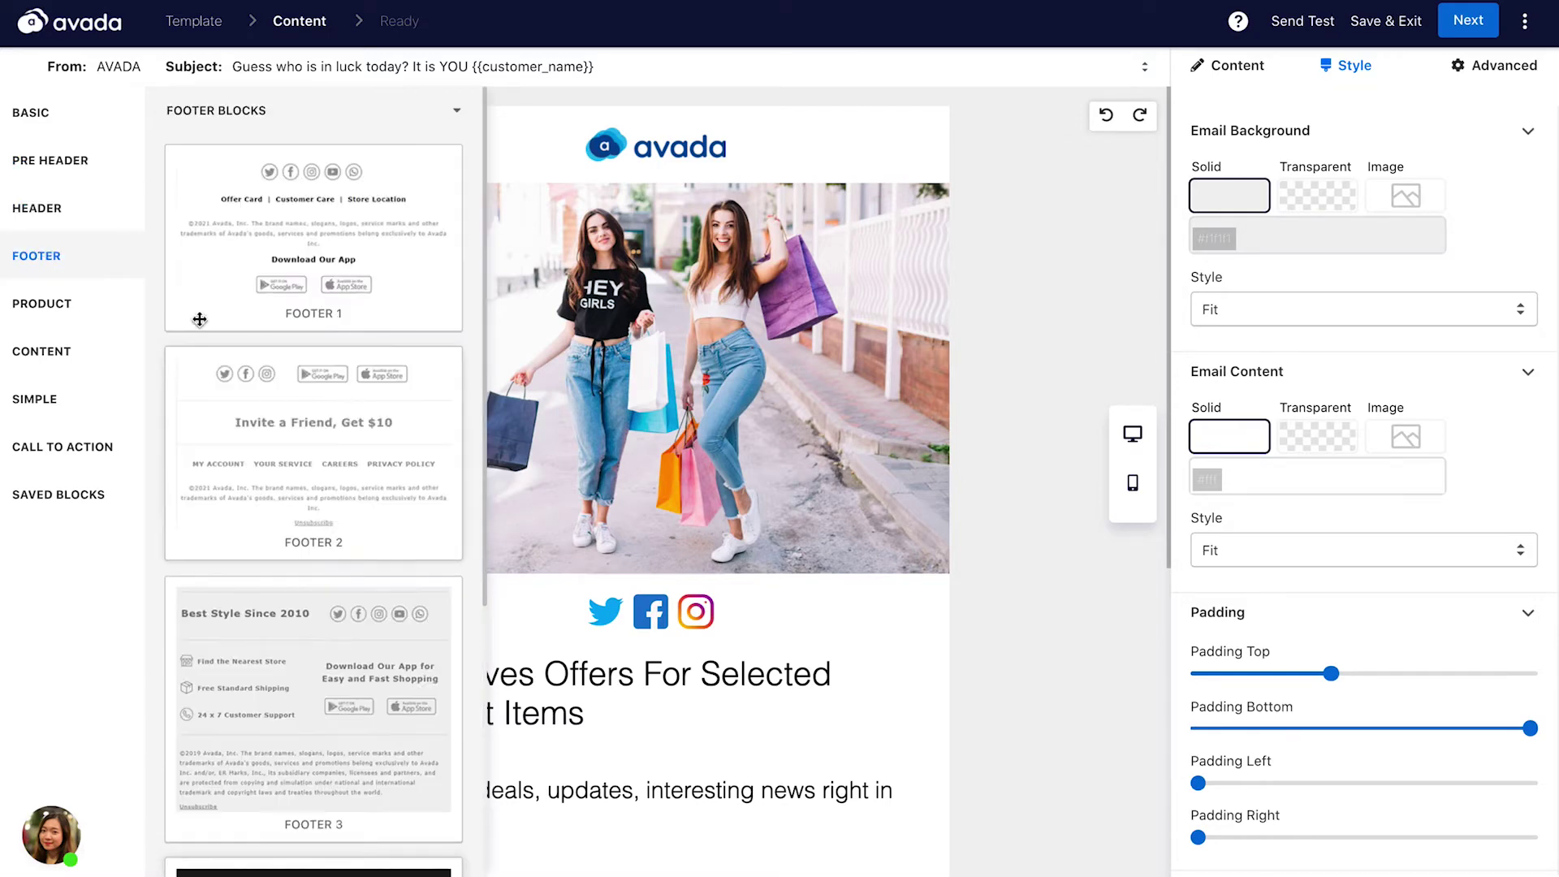
click(68, 306)
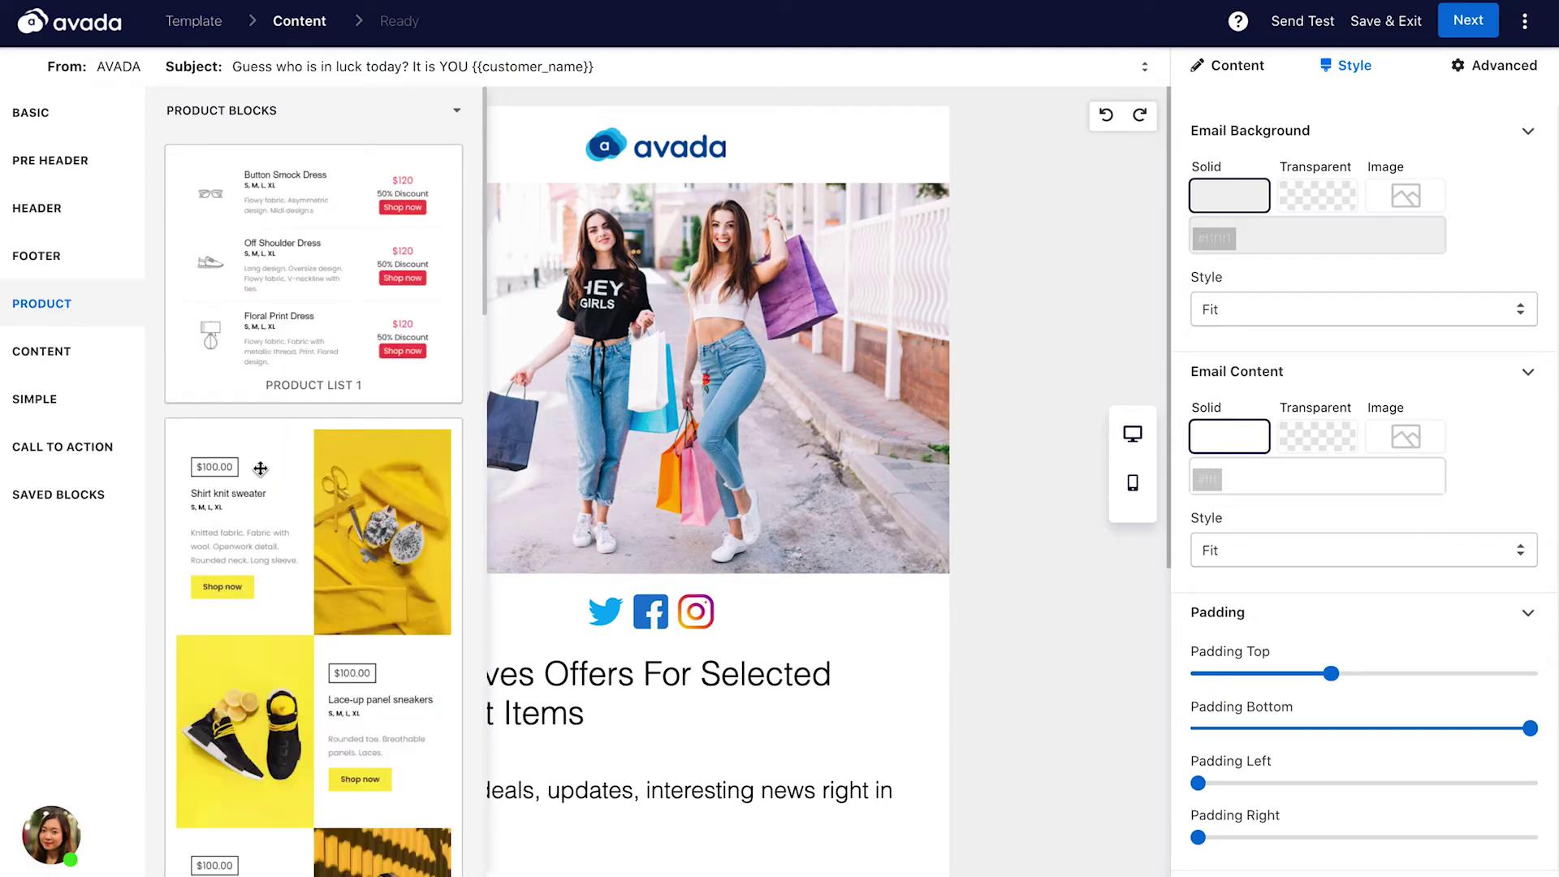
scroll(276, 535, down, 10)
scroll(280, 561, down, 4)
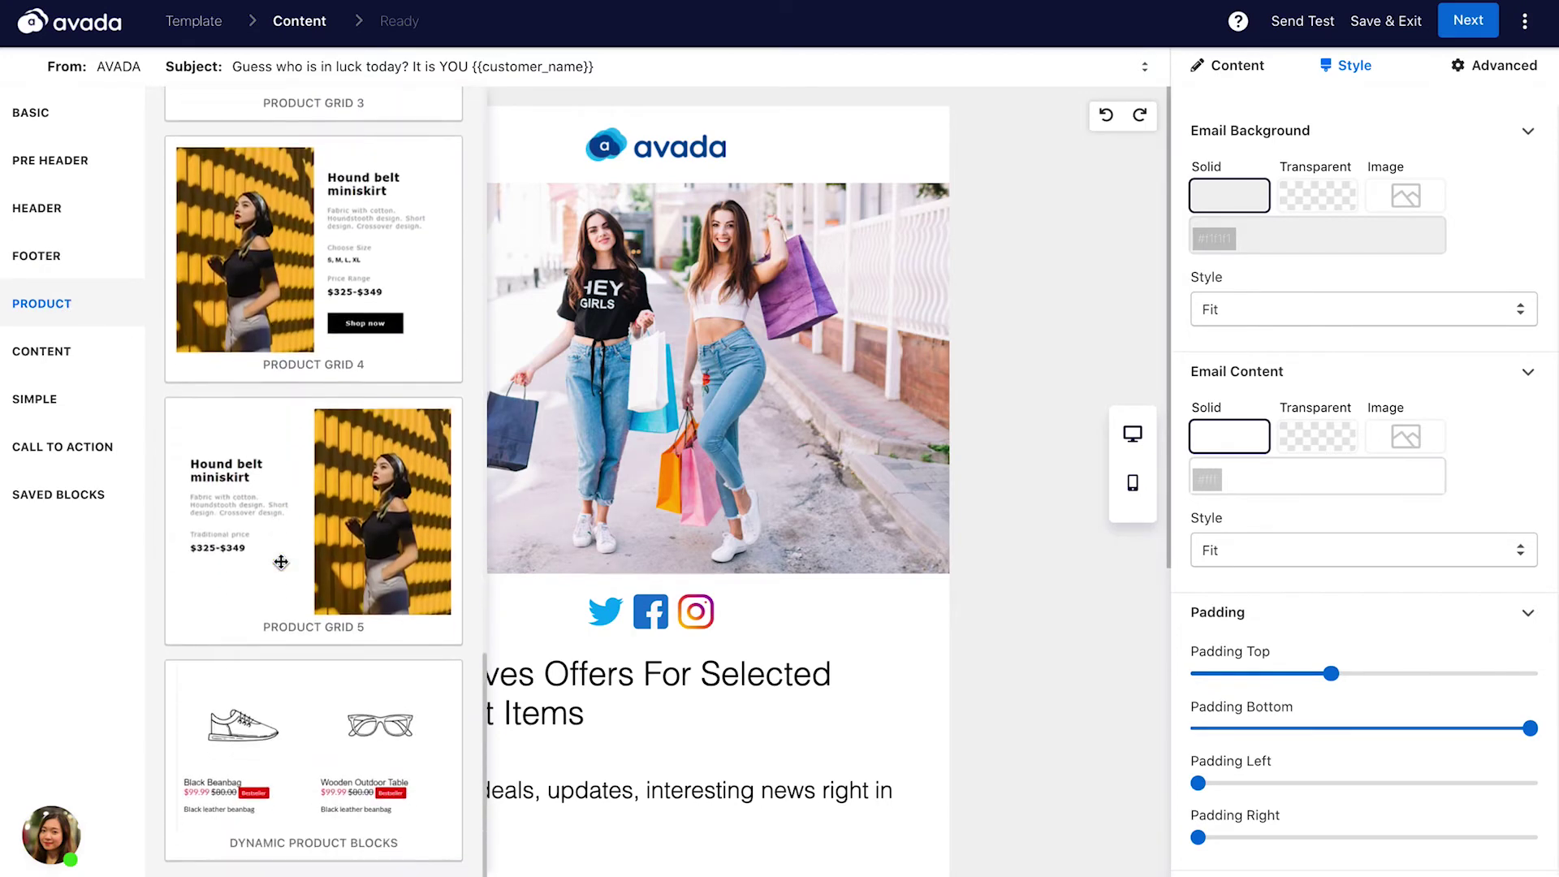
- Browse the Content, Simple and Call to Action blocks, then select the hero shoppers image
click(63, 358)
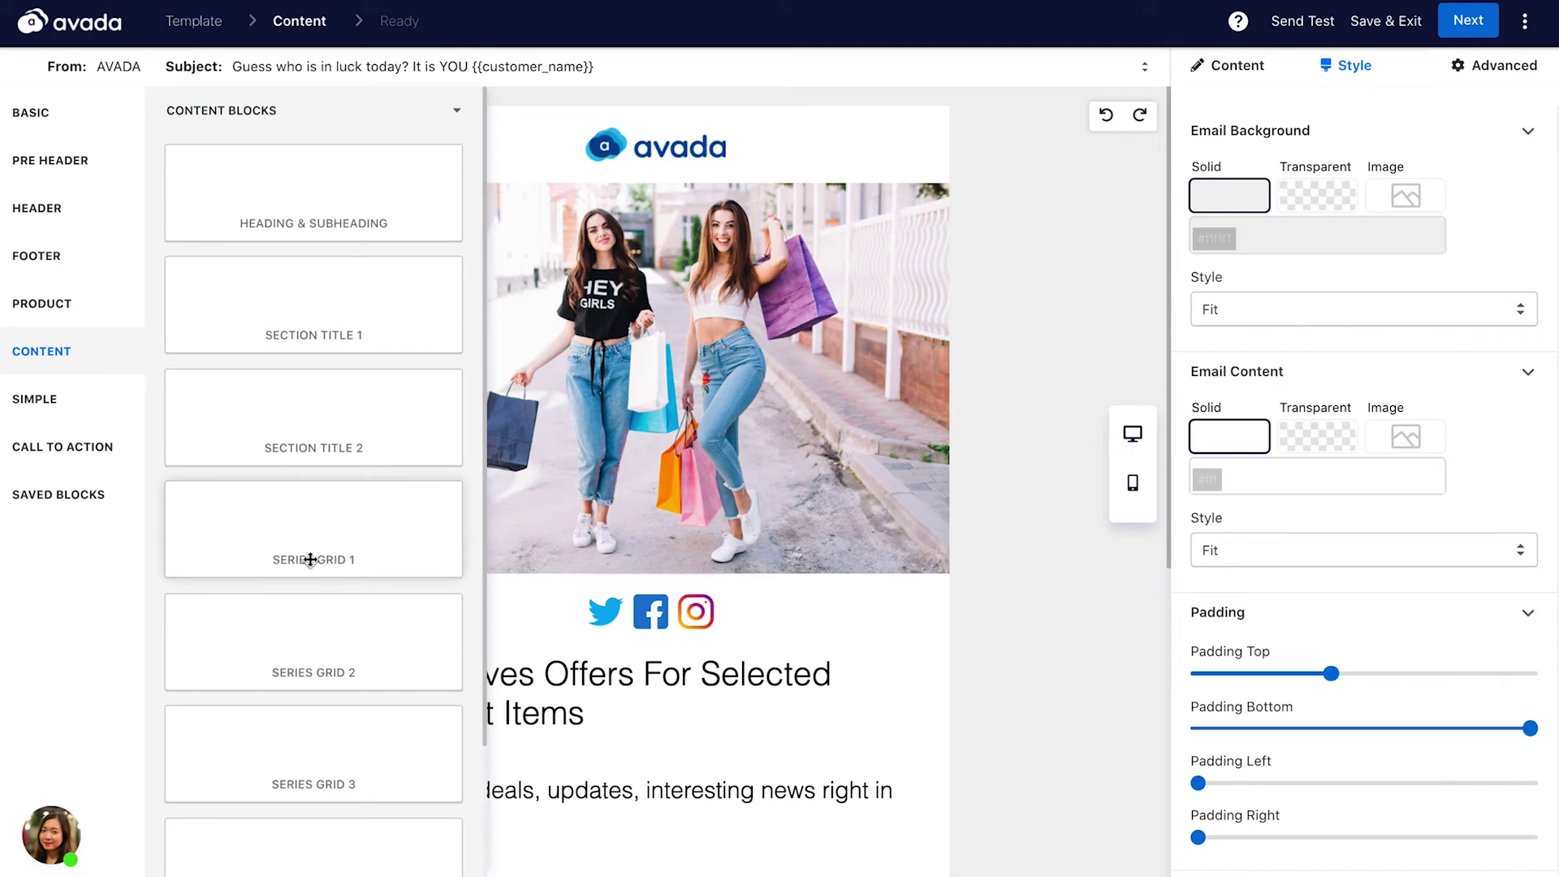
scroll(309, 557, down, 8)
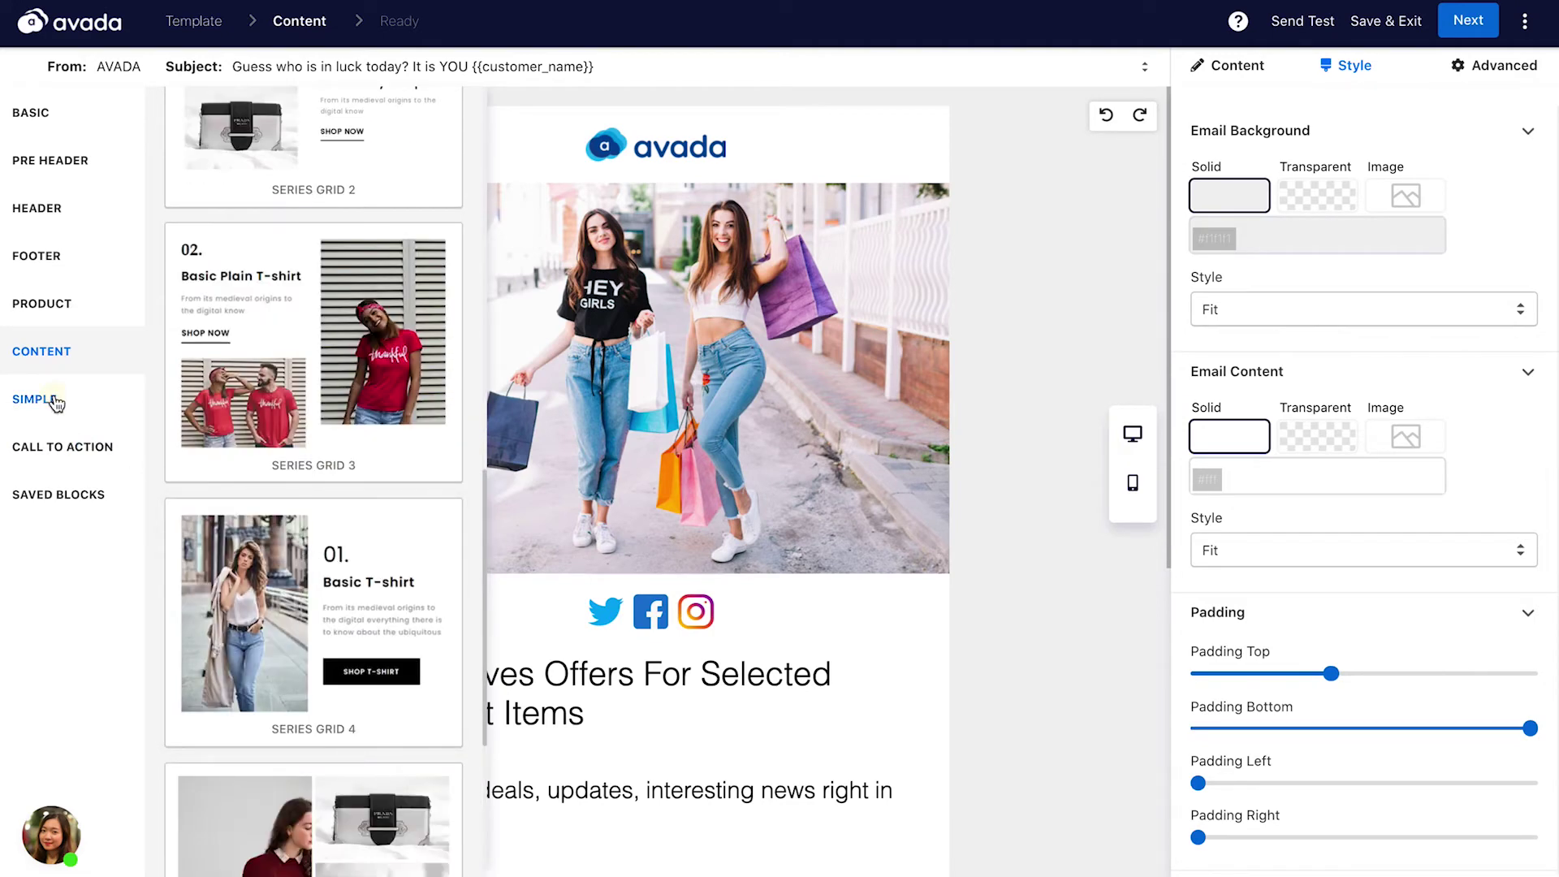
click(40, 400)
scroll(387, 457, down, 10)
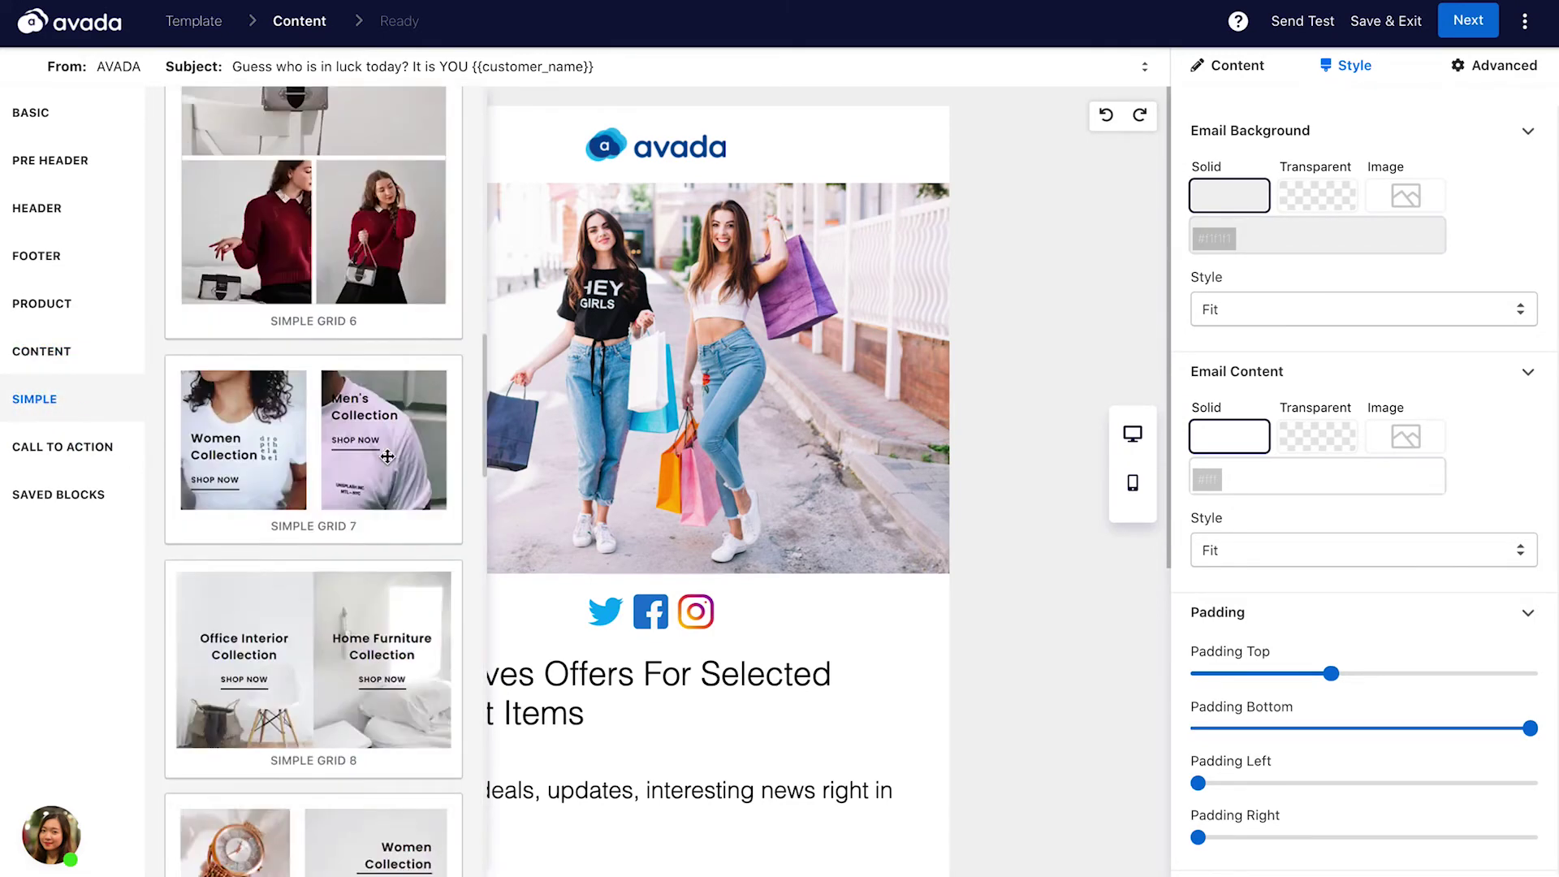
click(80, 459)
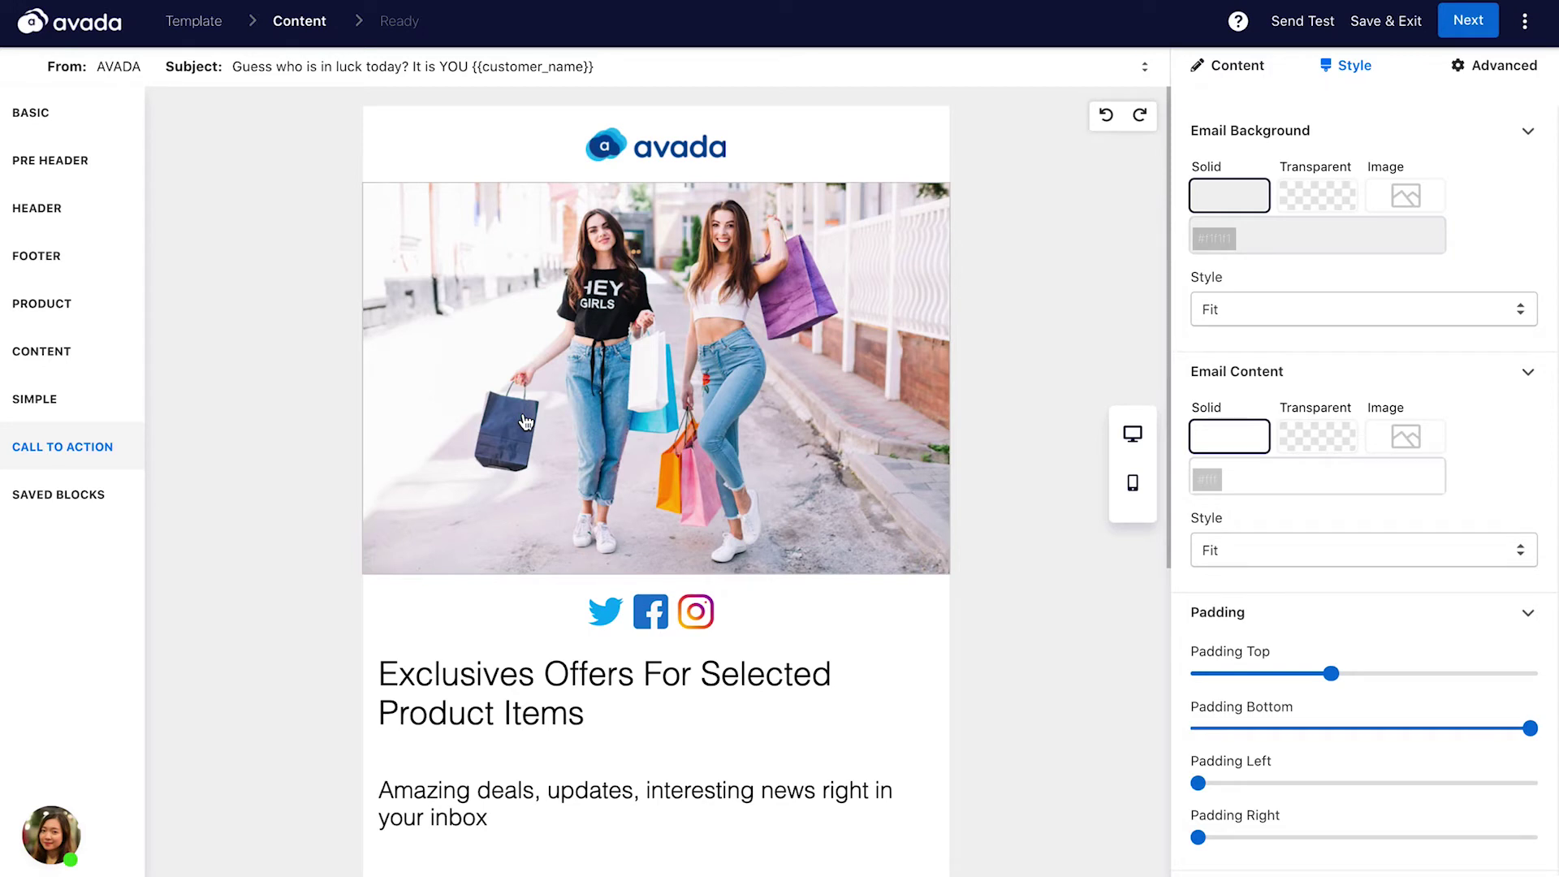
click(676, 373)
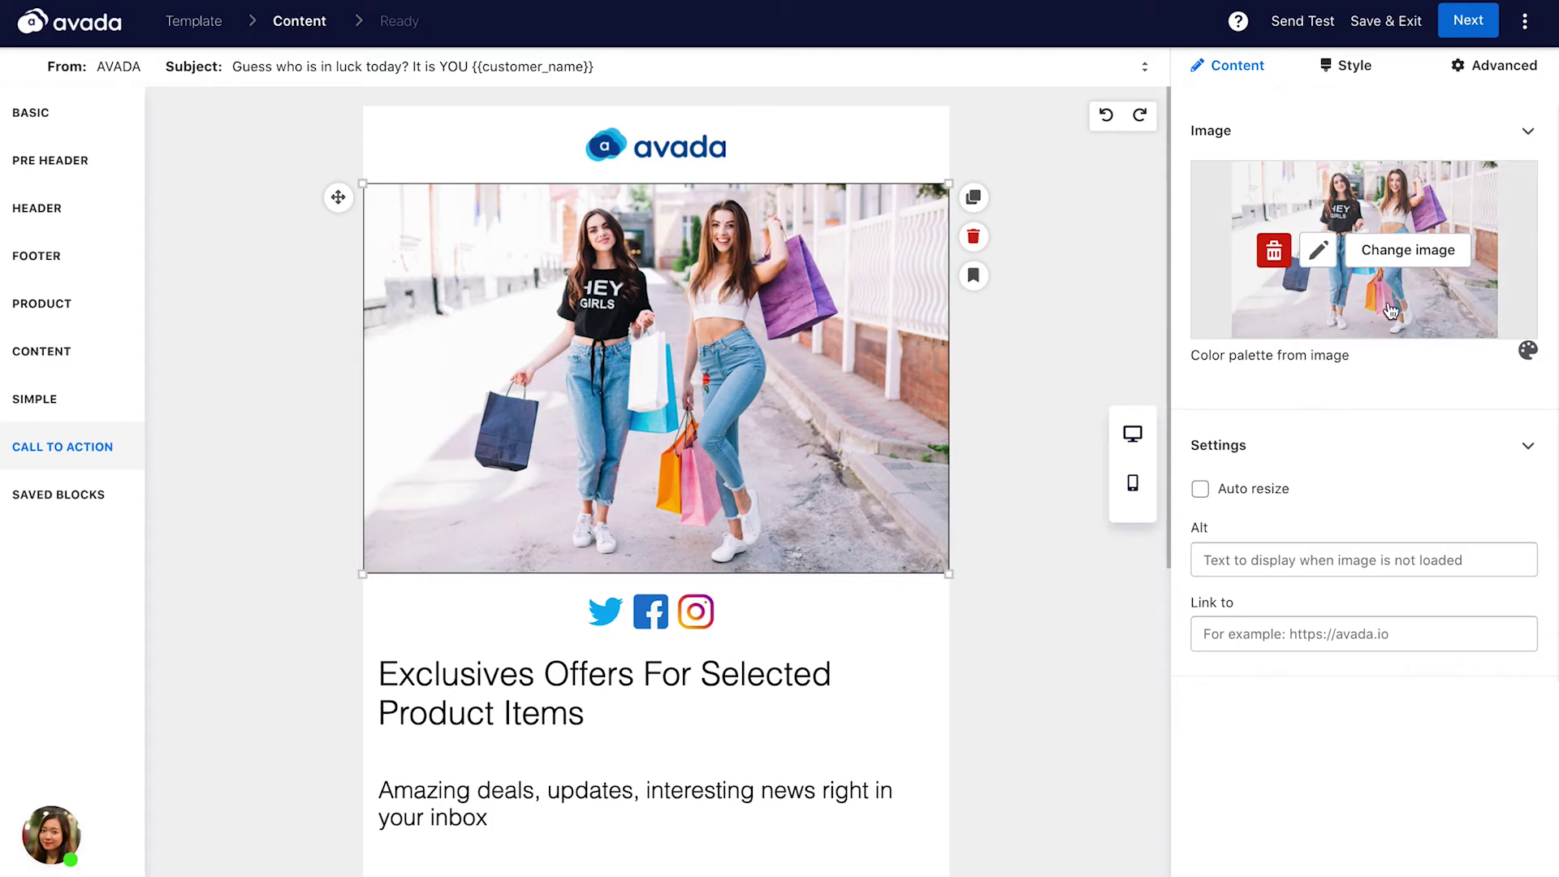
- Generate the hero image's colour palette and copy its muted pink swatch
click(1529, 351)
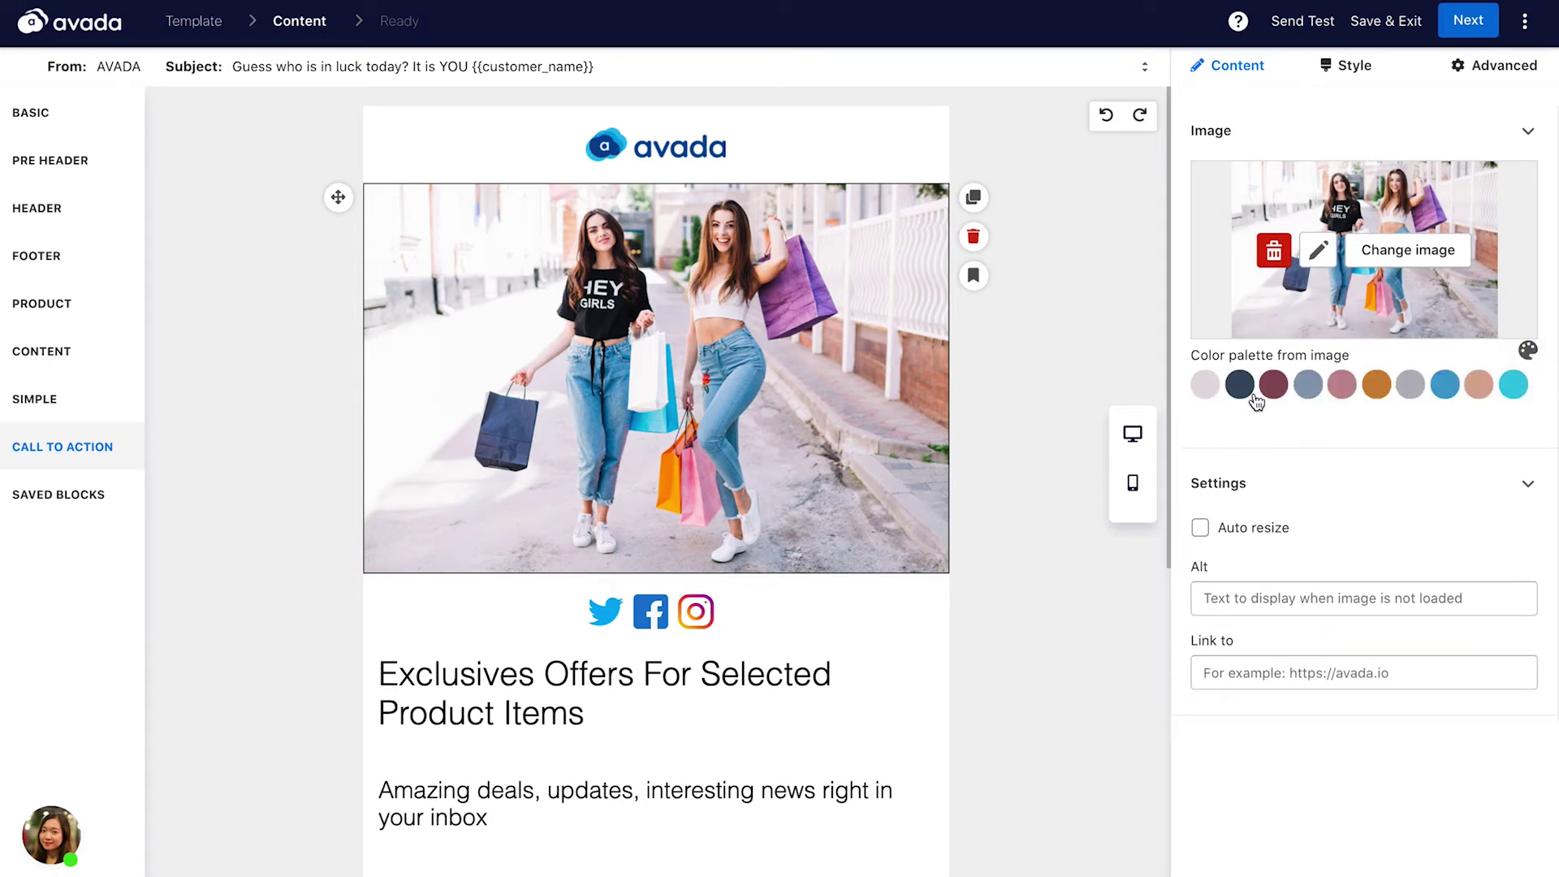
click(1376, 384)
click(1469, 386)
click(1342, 387)
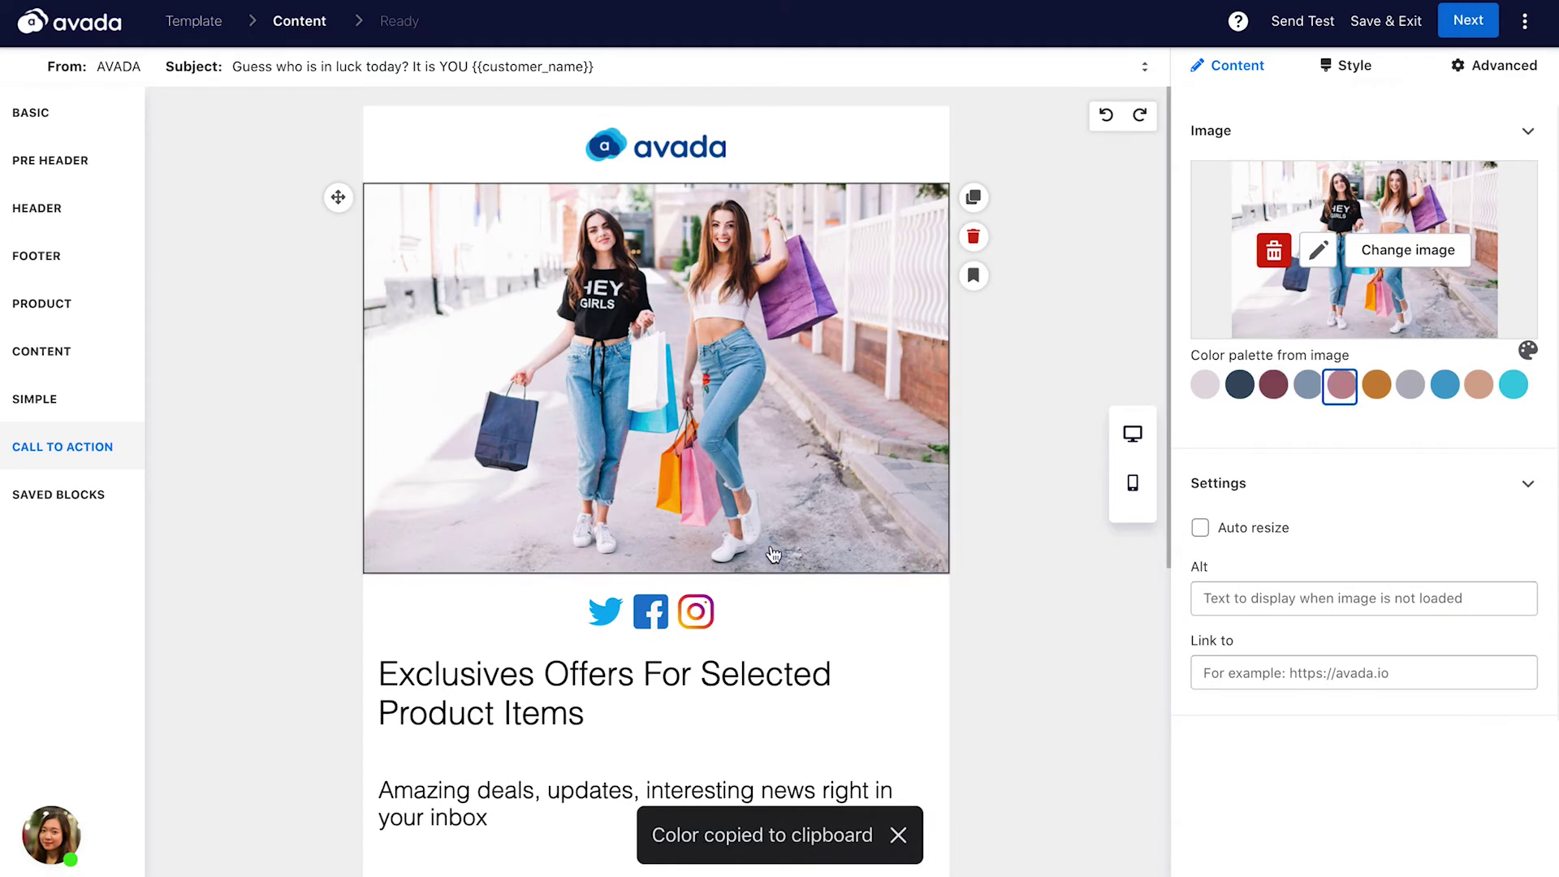
scroll(739, 632, down, 6)
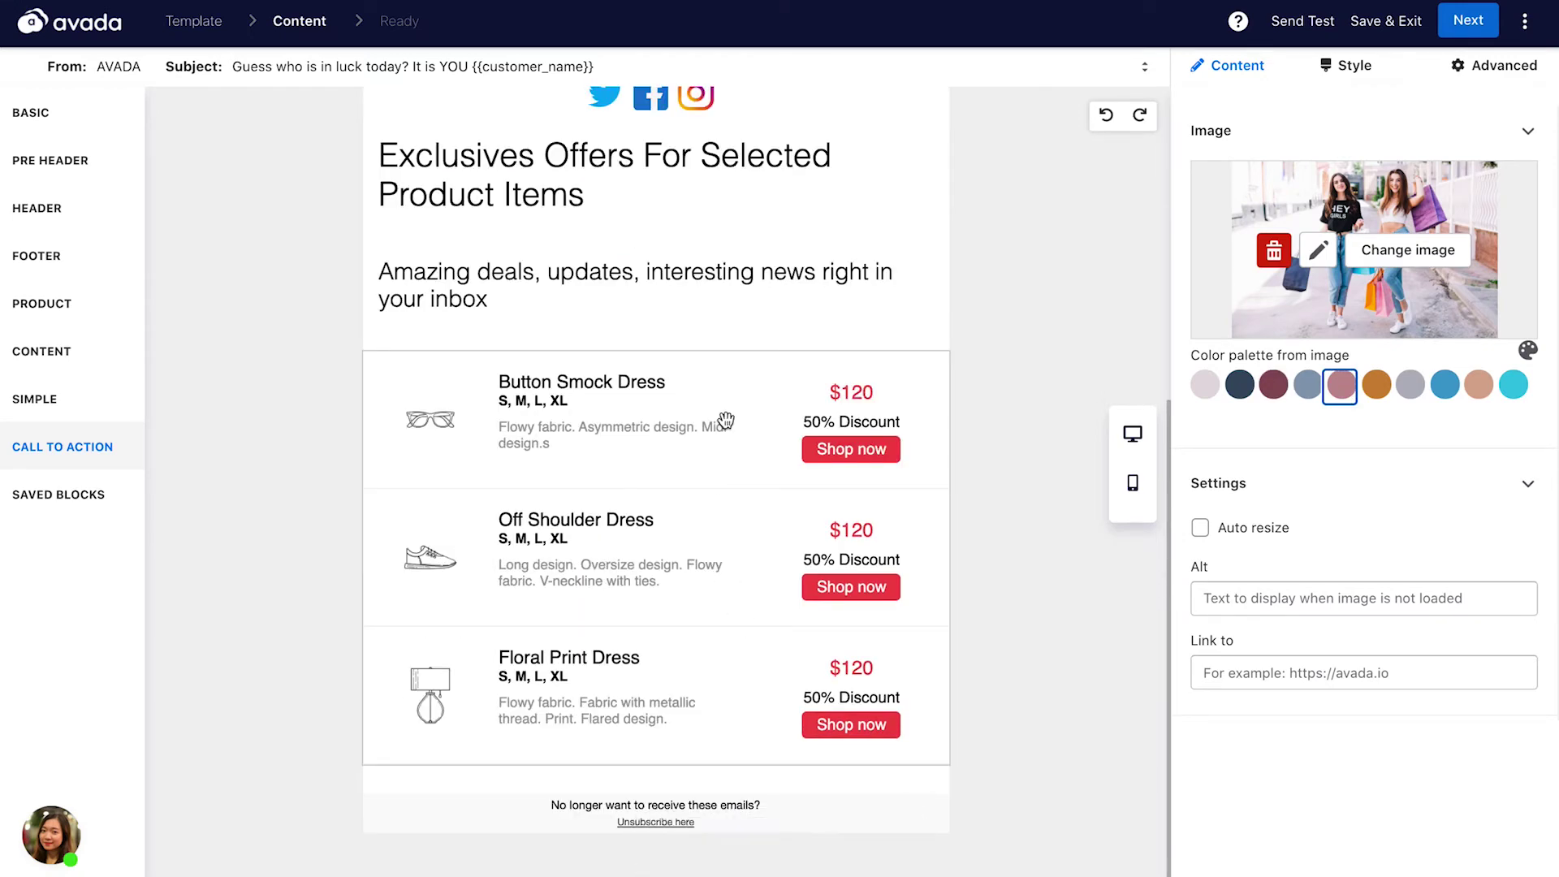
scroll(726, 426, up, 6)
scroll(728, 424, down, 6)
- Change the product list's red accent colour to the pasted muted pink #c38e91
click(848, 453)
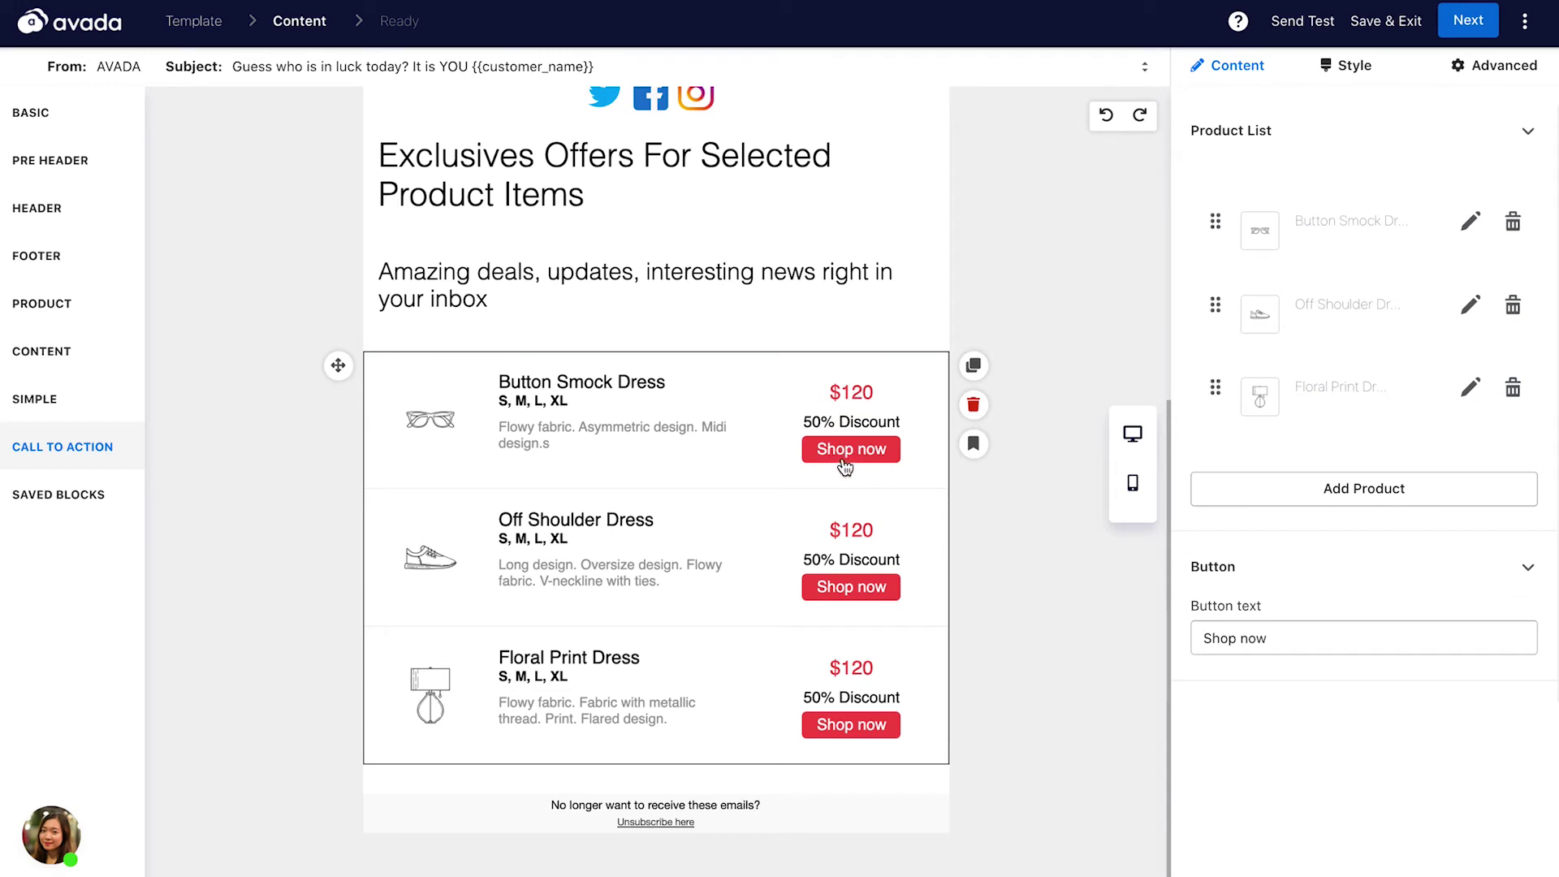
click(1347, 73)
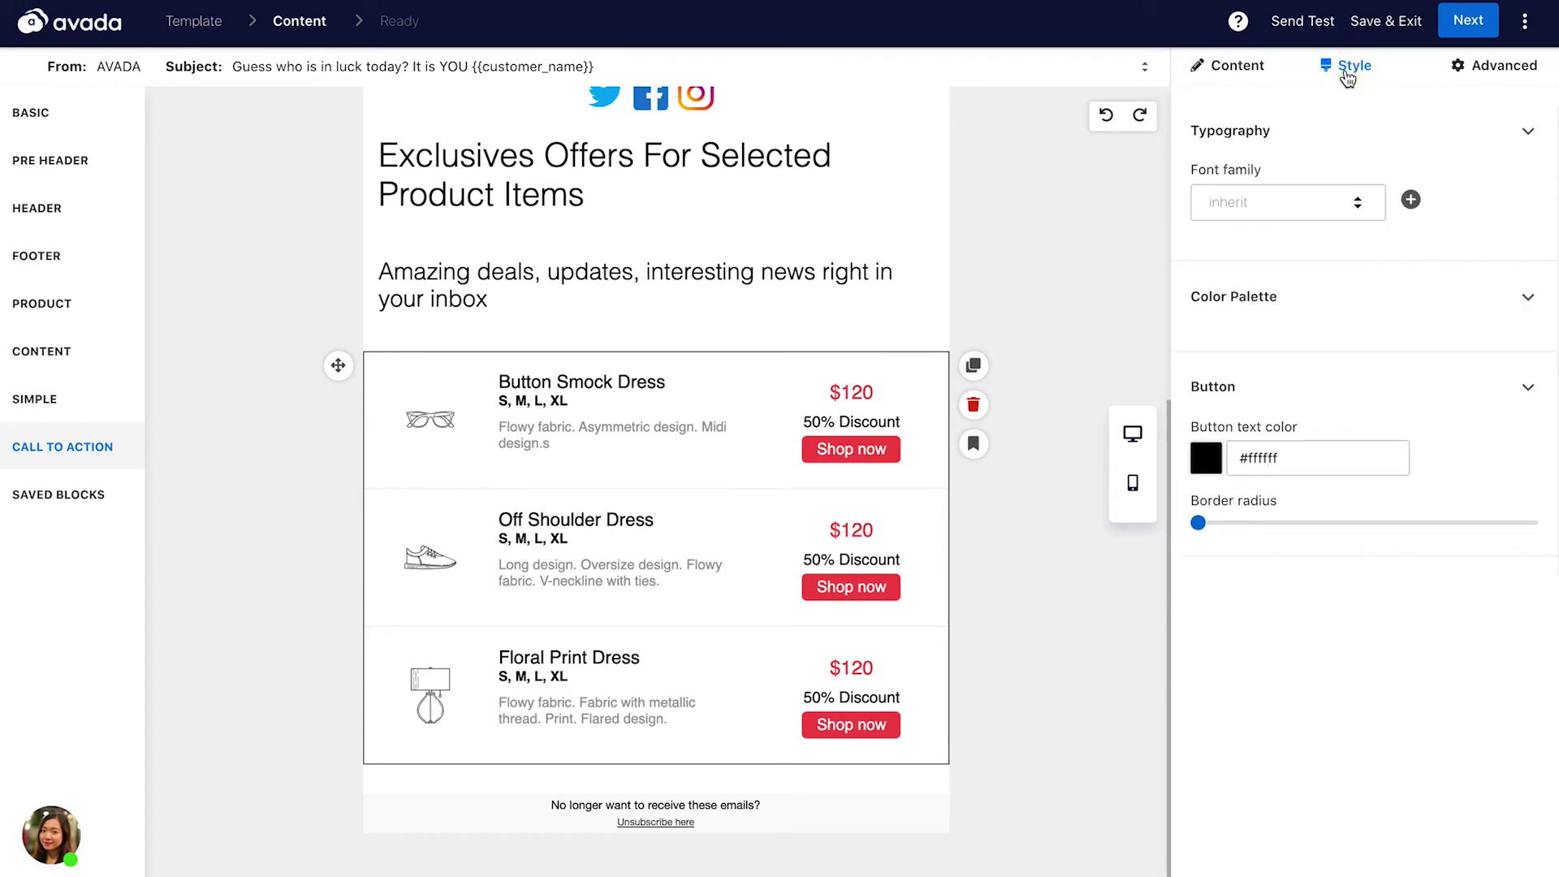
click(1234, 345)
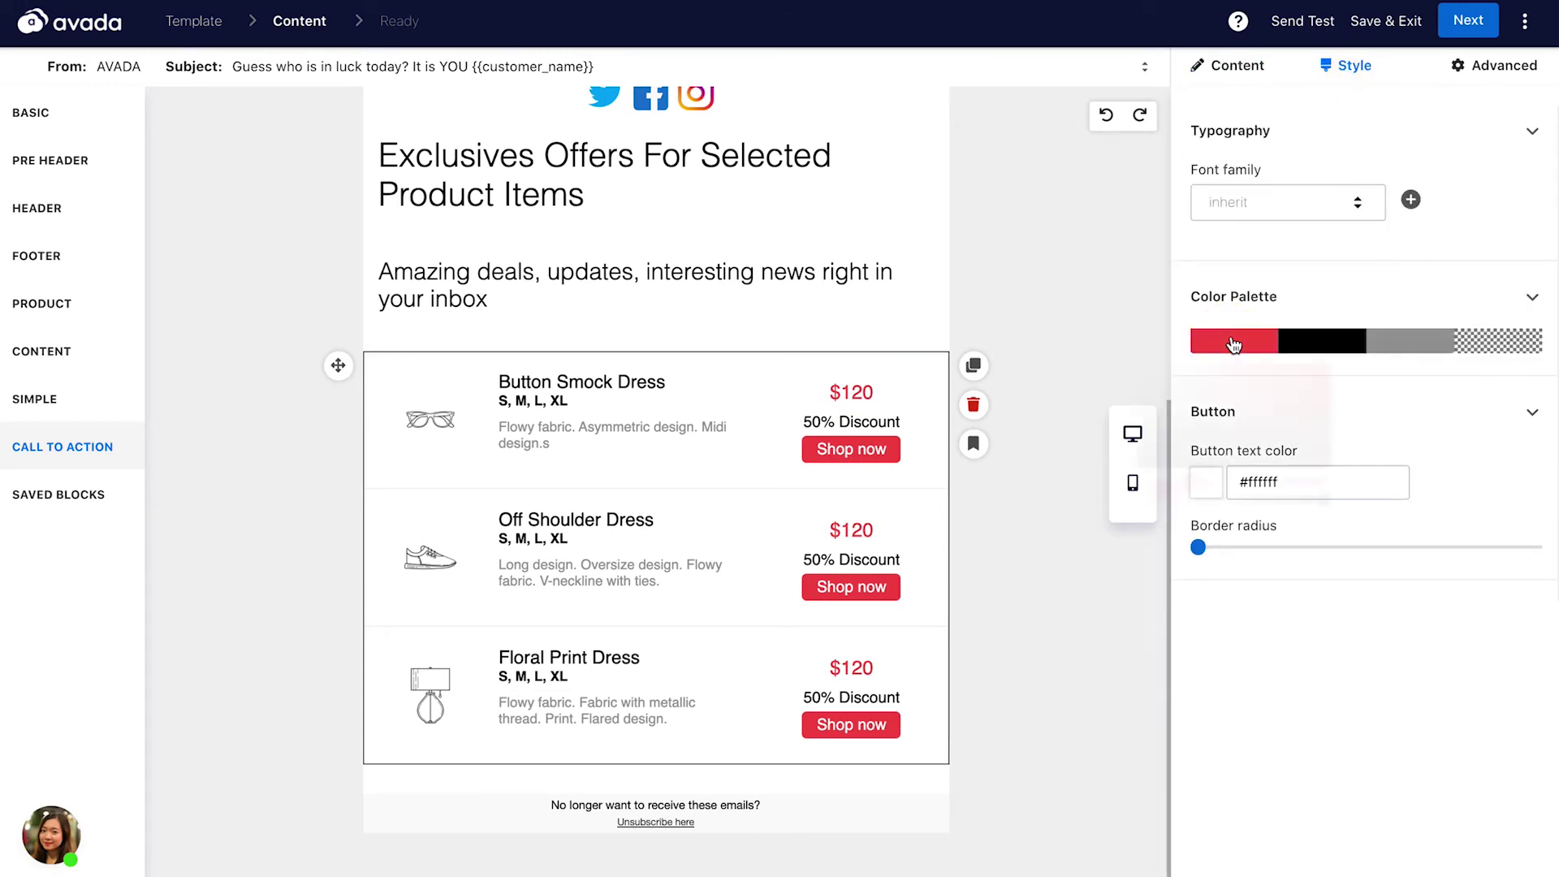
click(1186, 627)
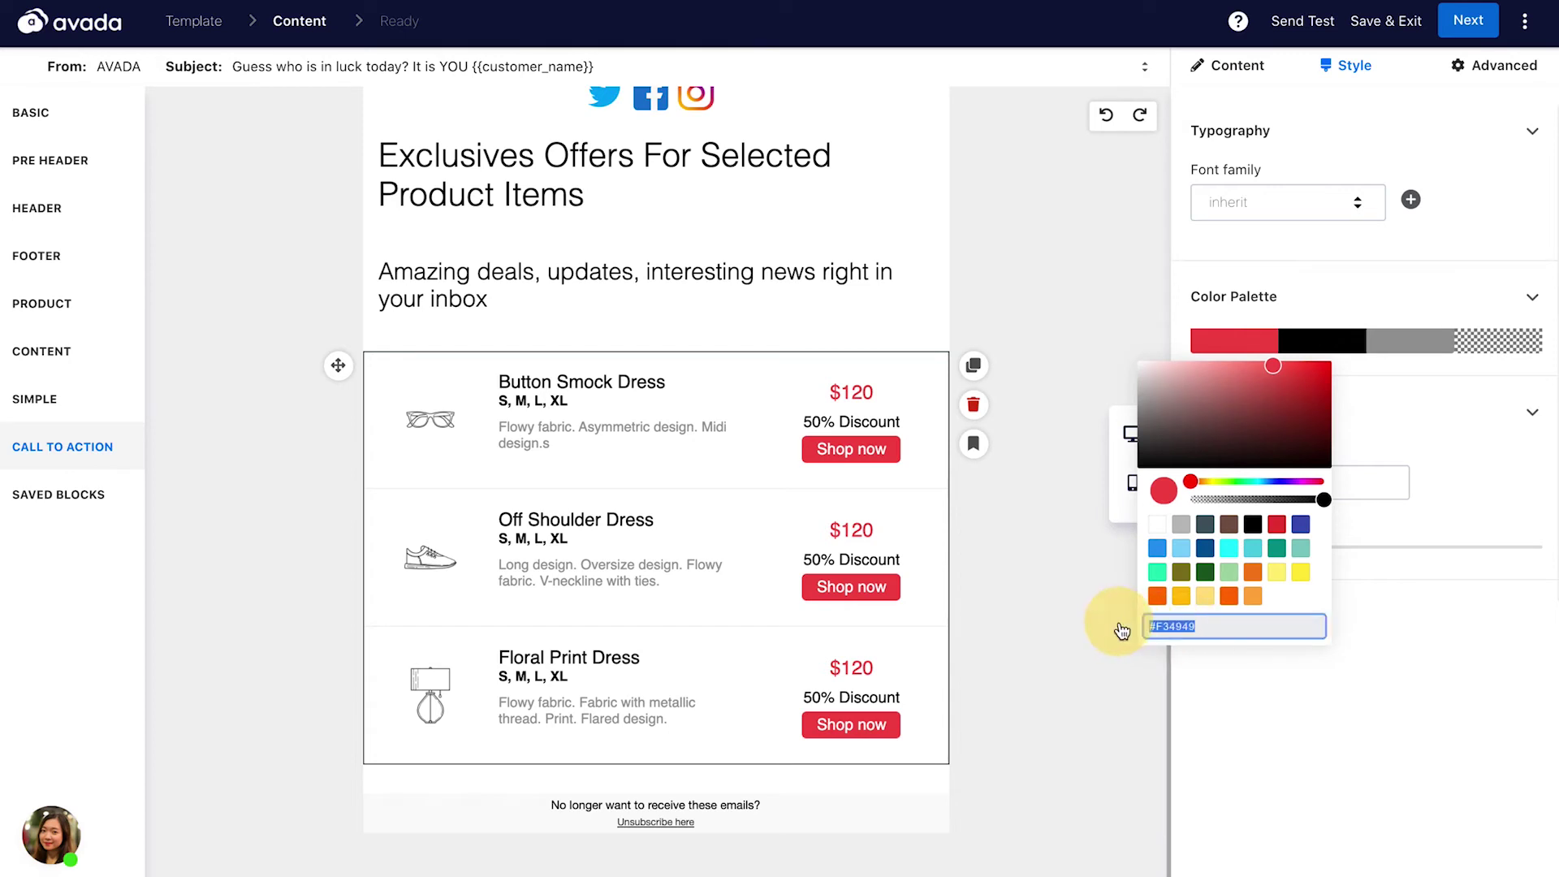
key(ctrl+v)
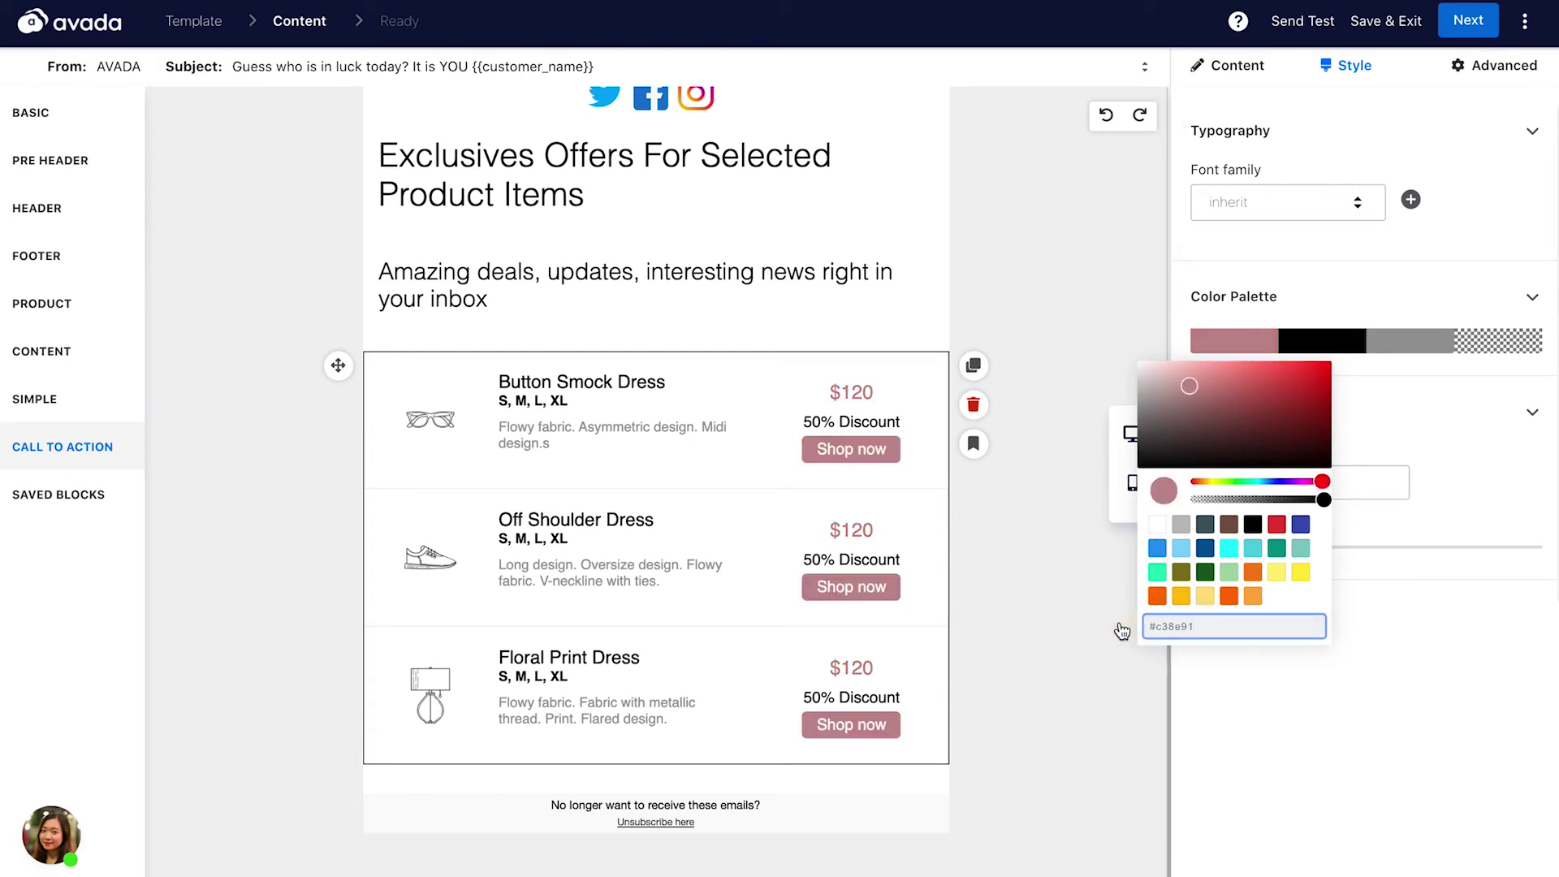
click(984, 598)
scroll(794, 511, up, 1)
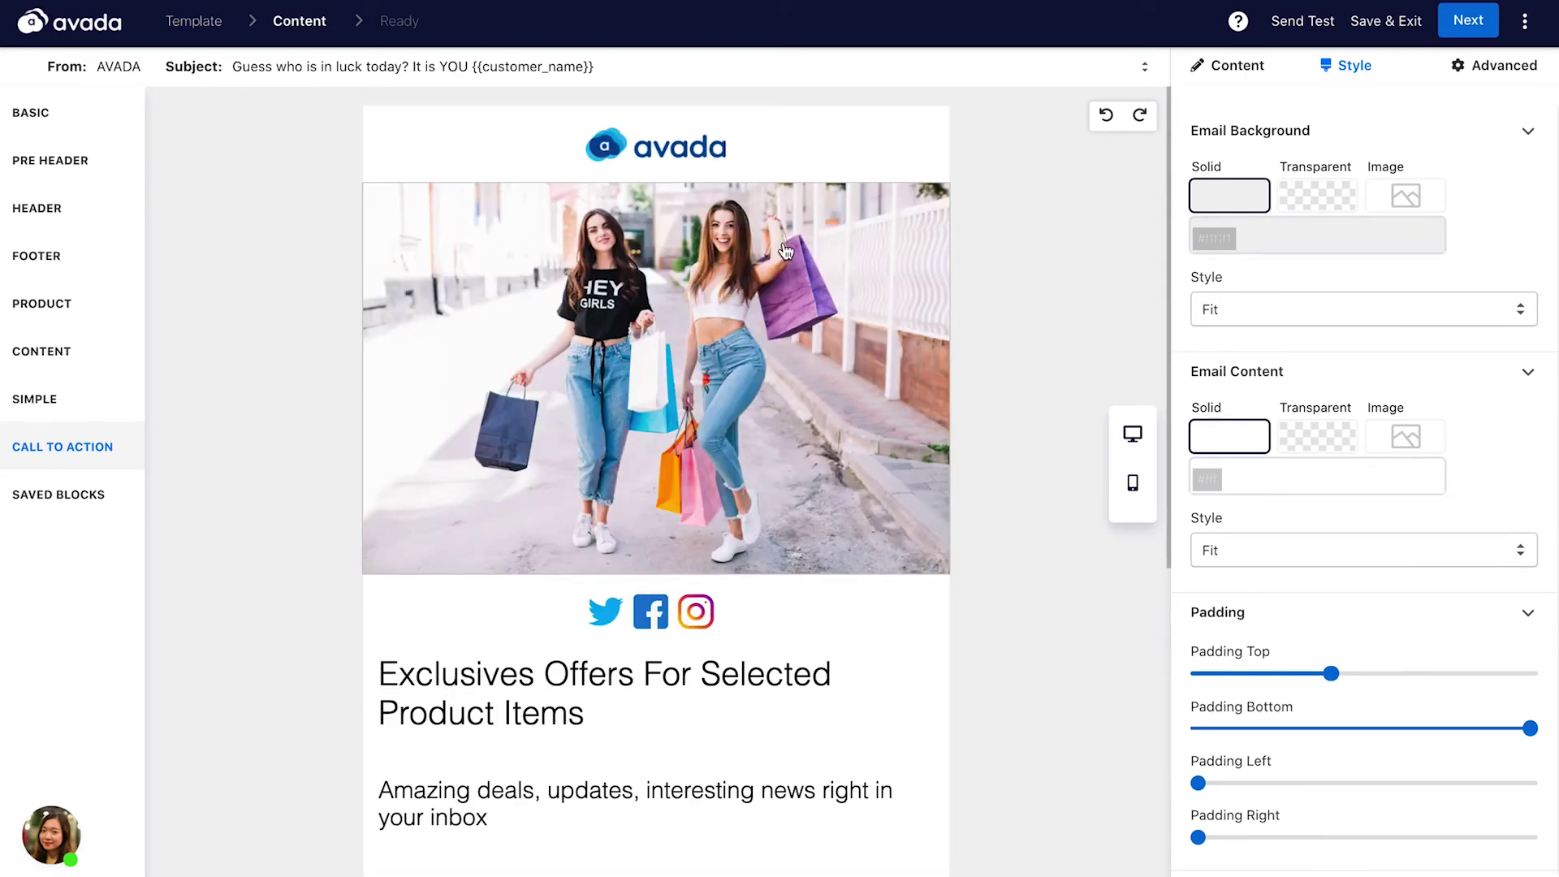
scroll(796, 431, down, 6)
scroll(794, 425, up, 6)
scroll(759, 539, down, 5)
scroll(758, 539, up, 5)
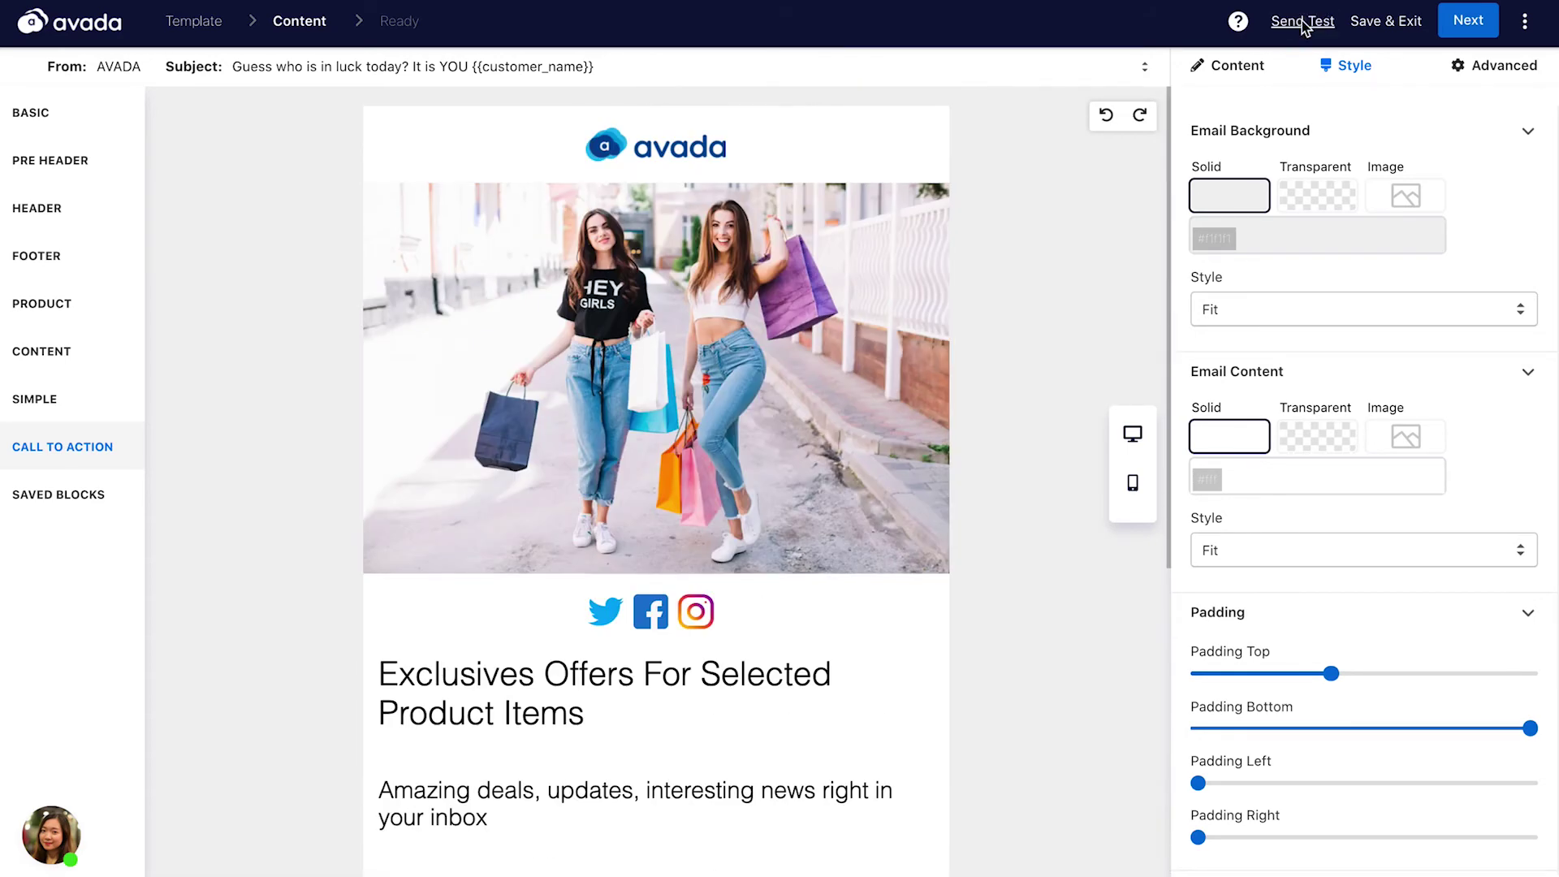
click(1302, 22)
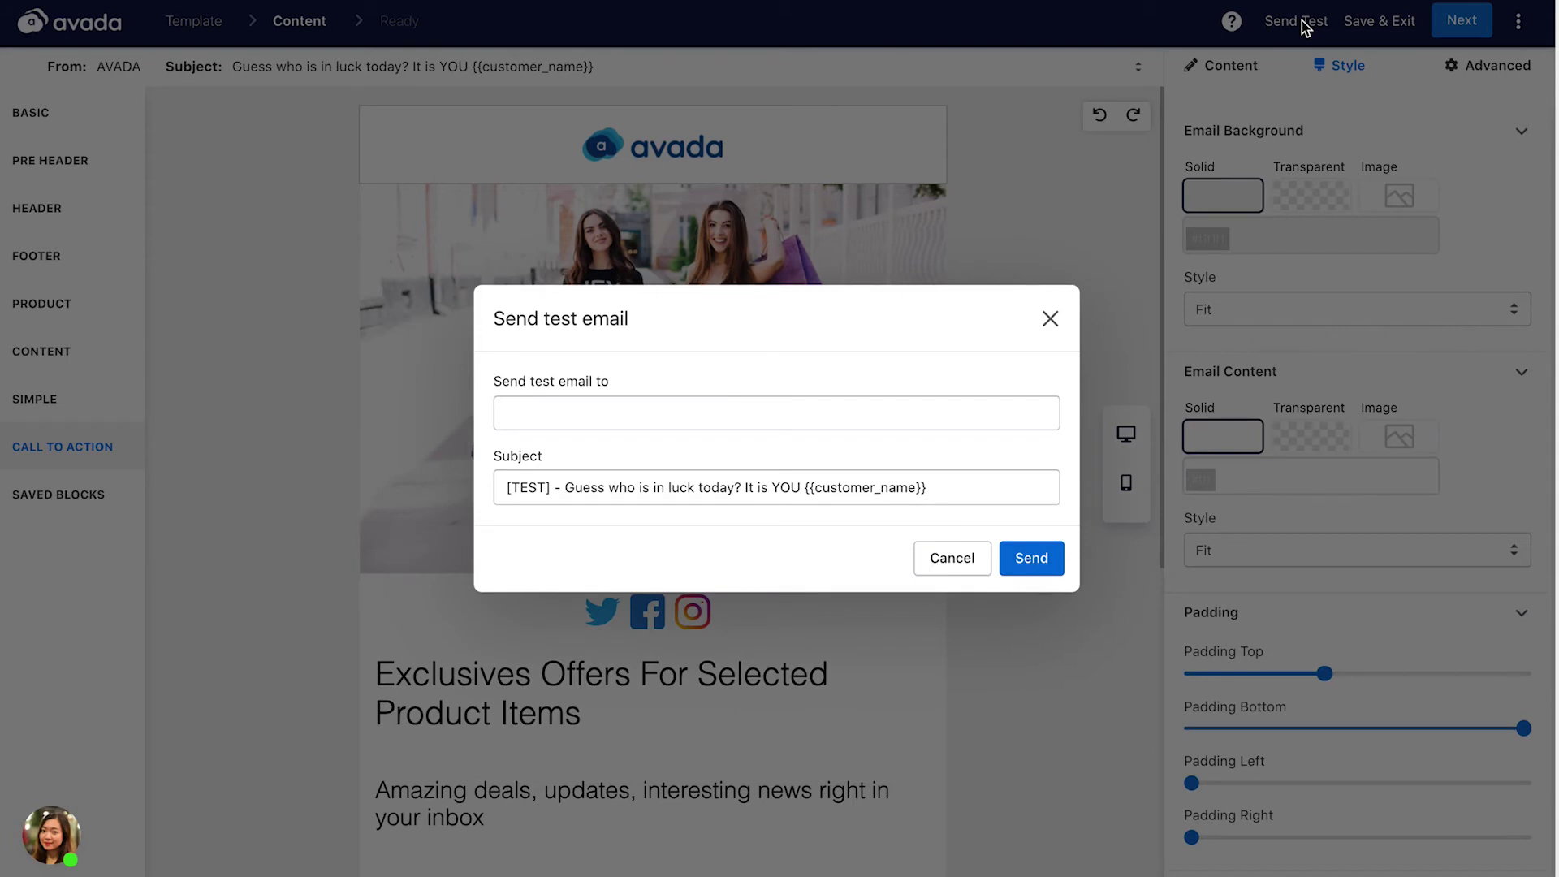
click(1050, 319)
click(1525, 21)
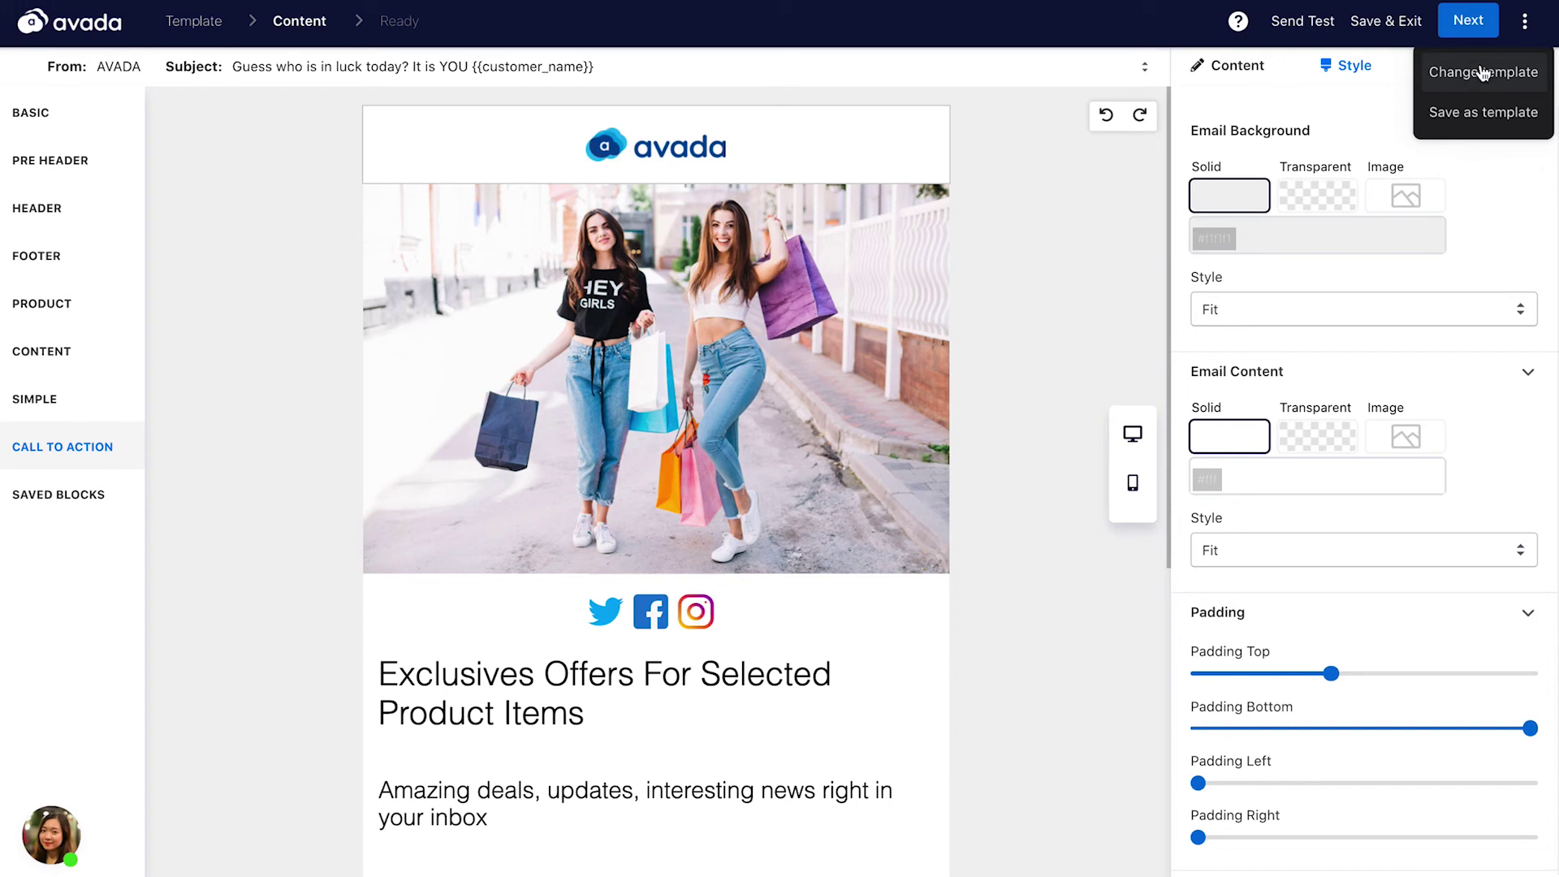
click(1009, 264)
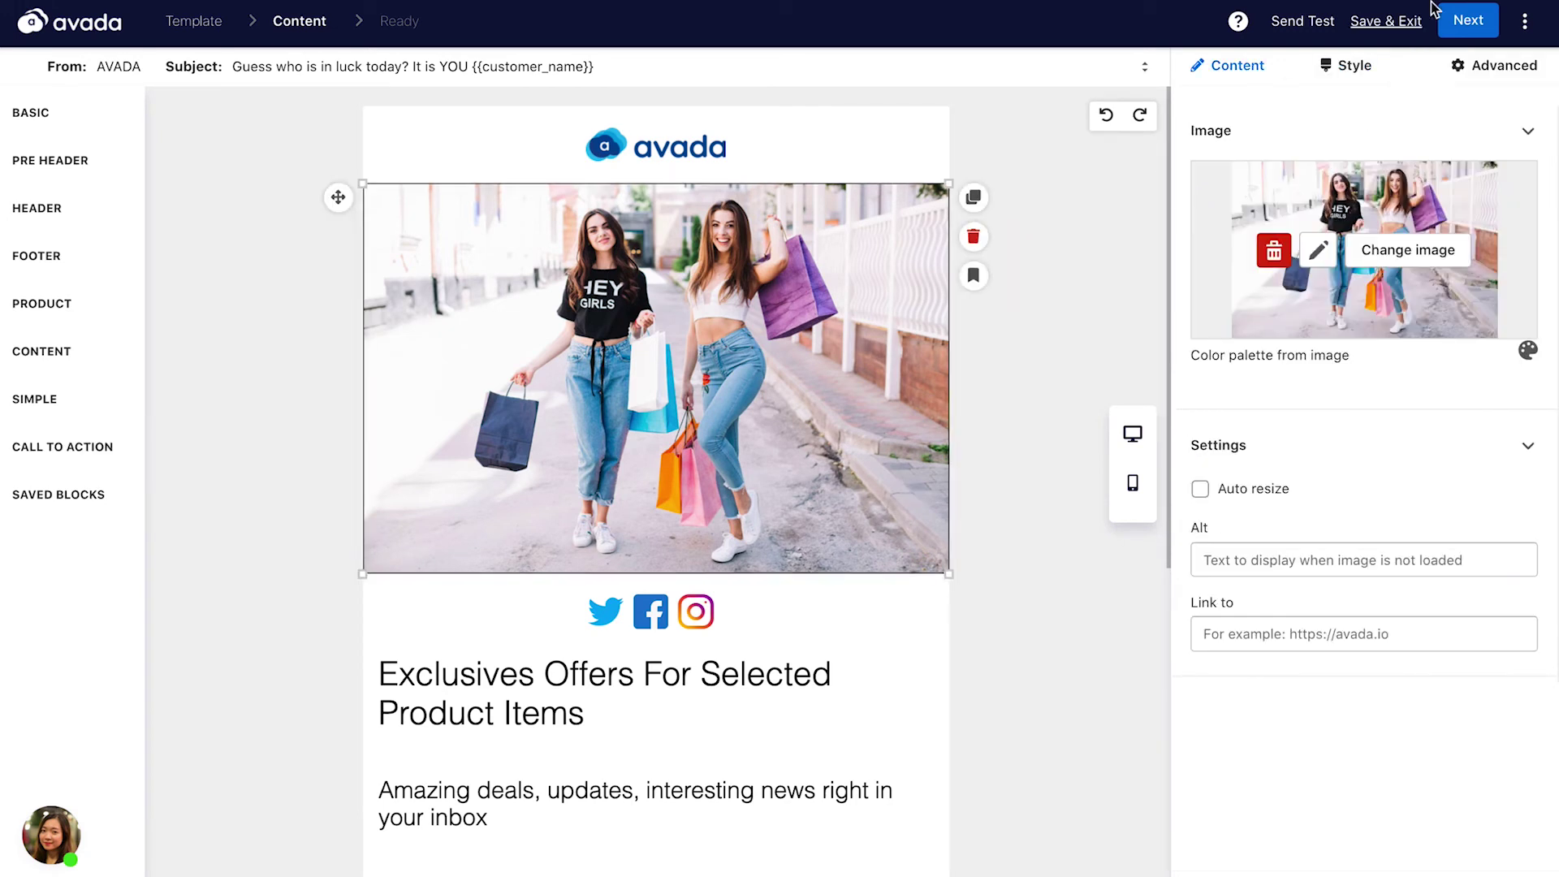
- Proceed to the Ready step and highlight the 'Who to send this newsletter' heading
click(1471, 23)
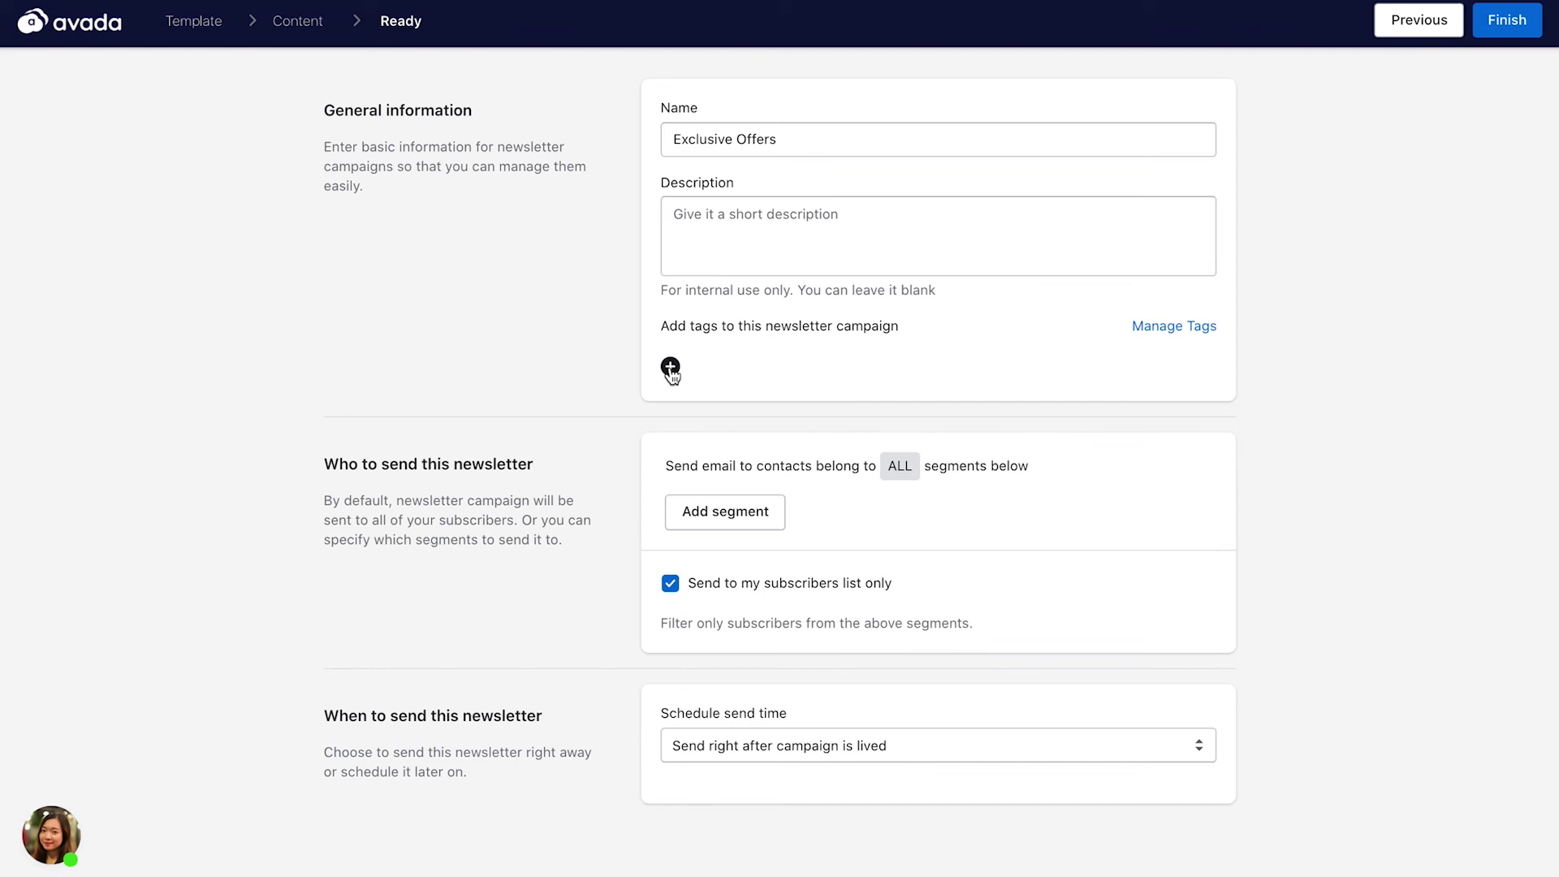
drag(331, 466, 466, 442)
click(412, 421)
drag(327, 462, 549, 473)
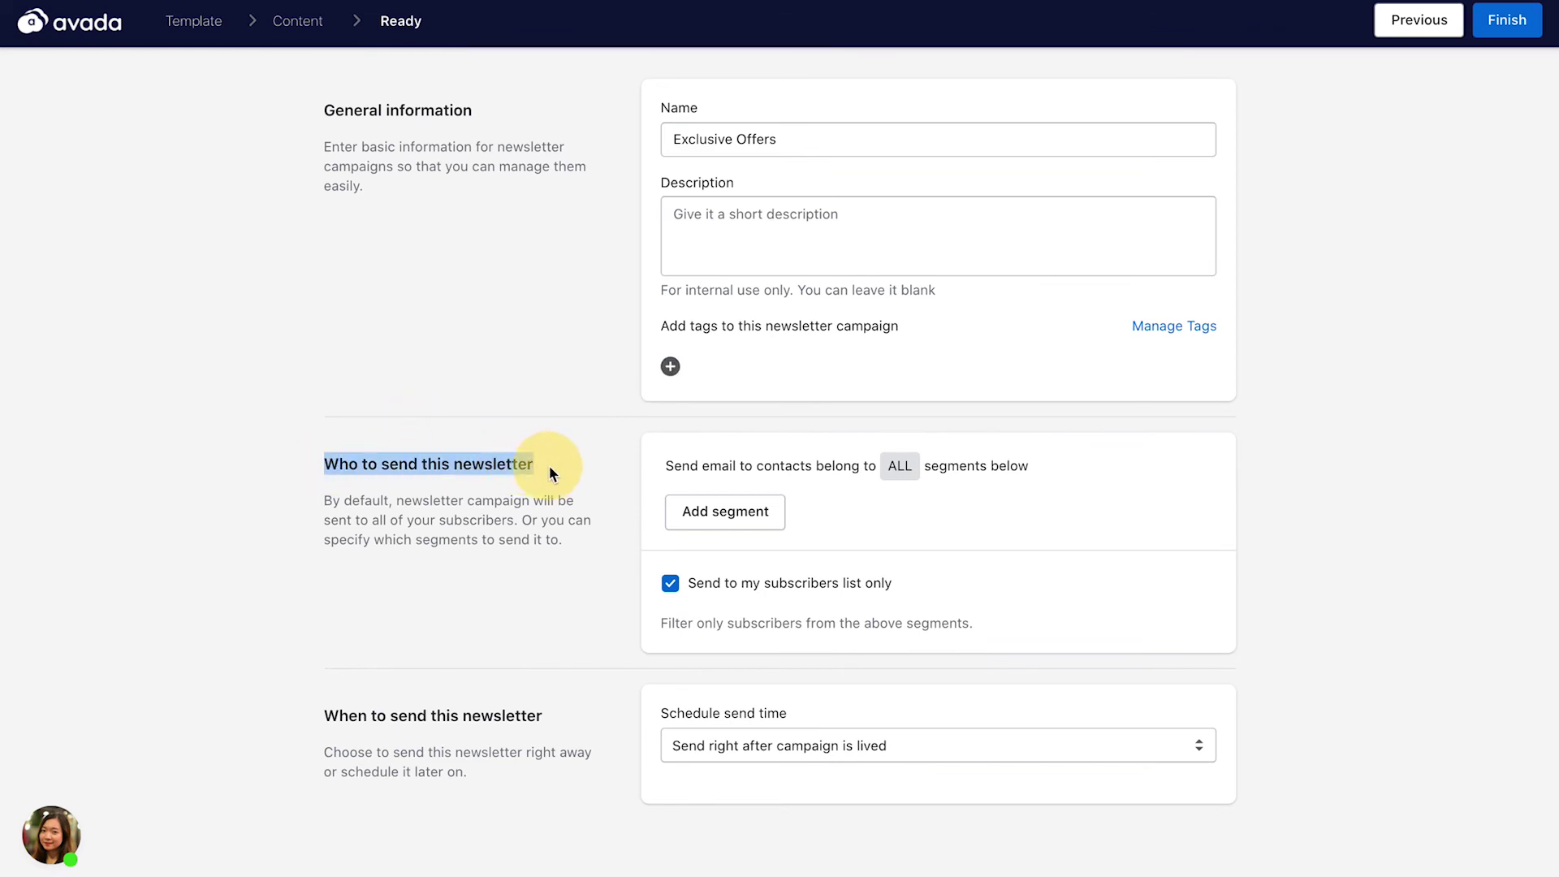
click(493, 496)
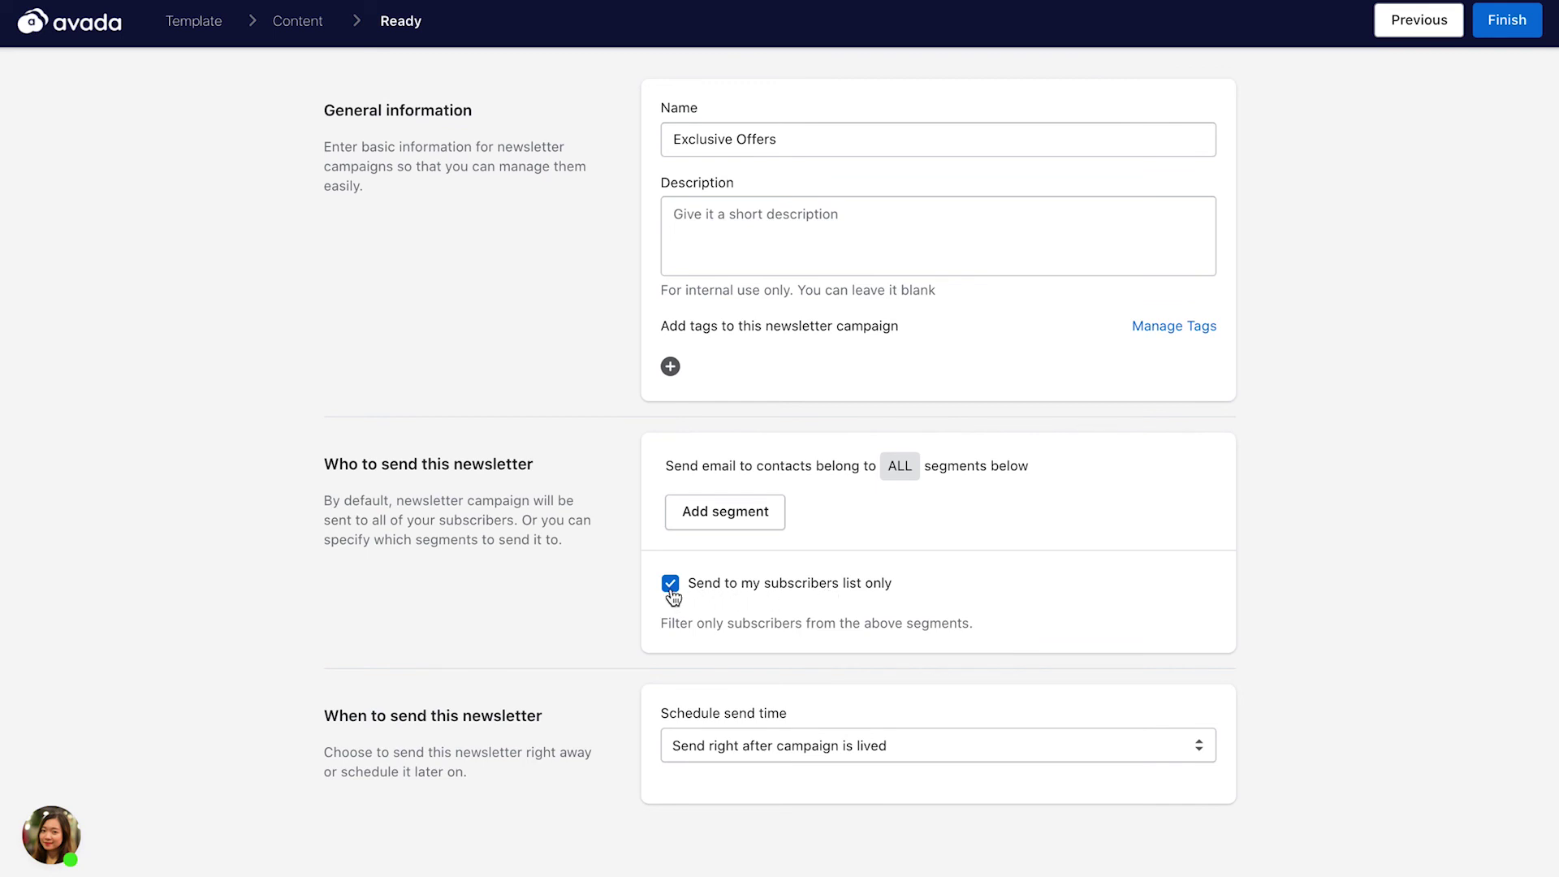
- Try adding a recipient segment filter, then cancel it to keep all subscribers
click(738, 517)
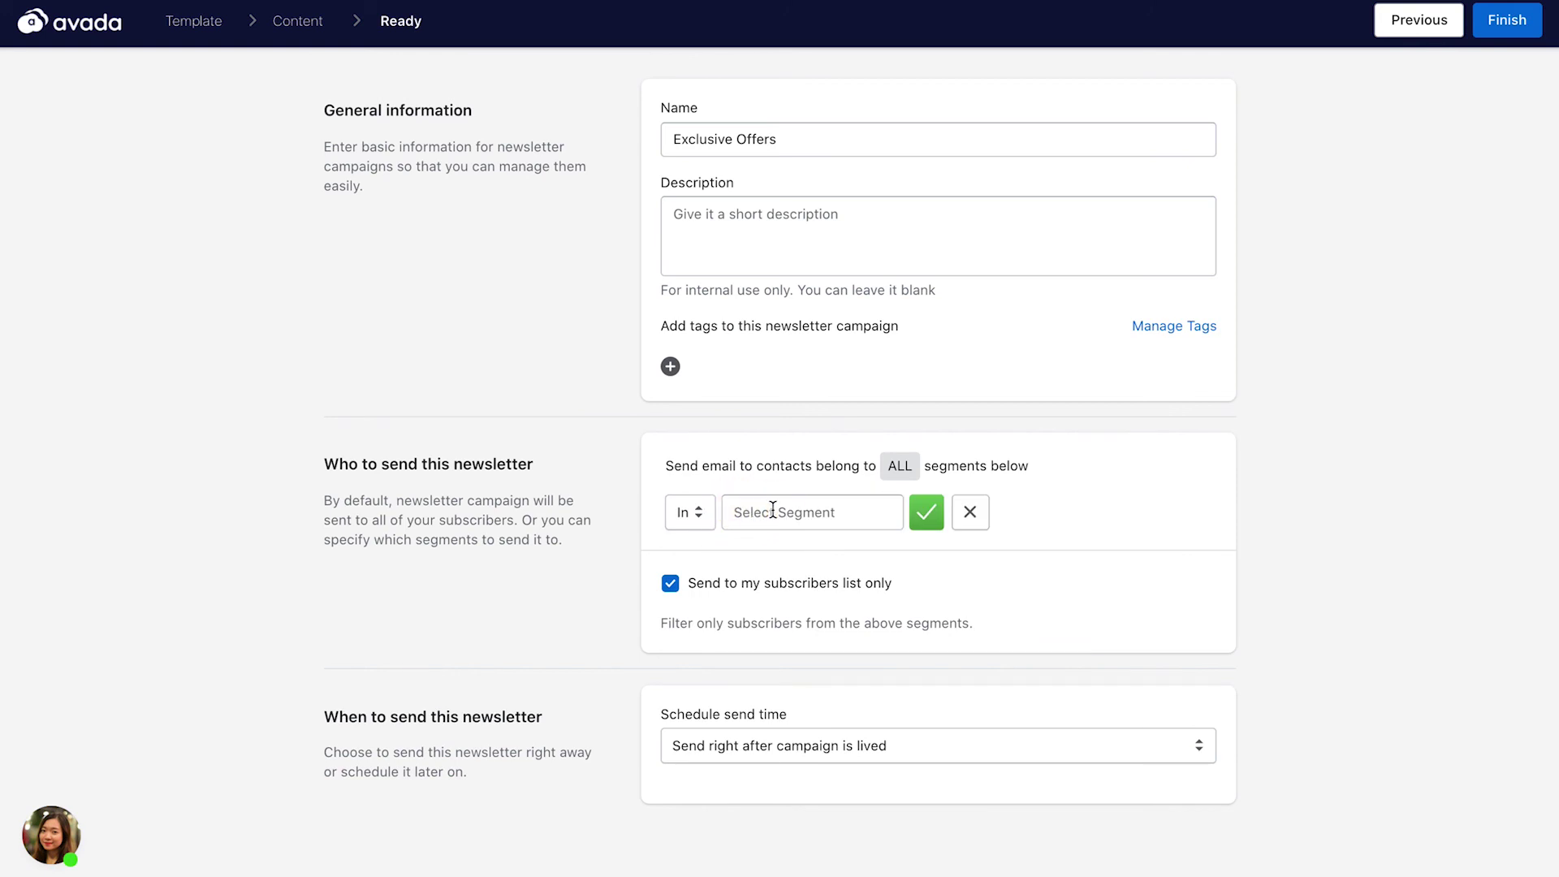
click(772, 509)
scroll(745, 710, down, 10)
scroll(744, 710, up, 10)
click(971, 511)
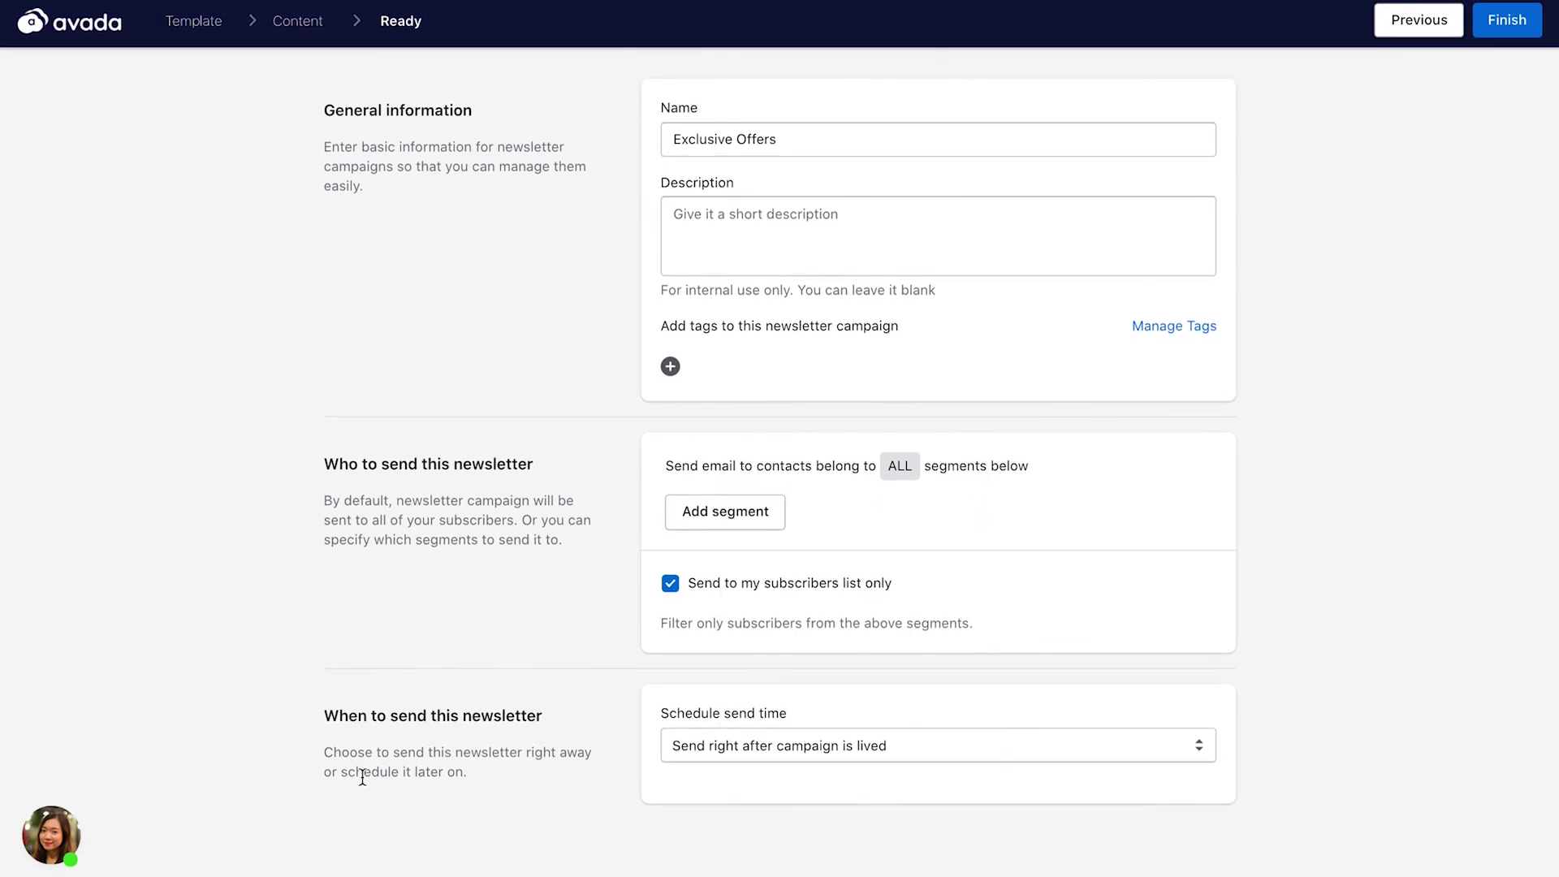
- Keep the send time at 'Send right after campaign is lived'
drag(325, 709, 542, 714)
click(453, 706)
click(901, 751)
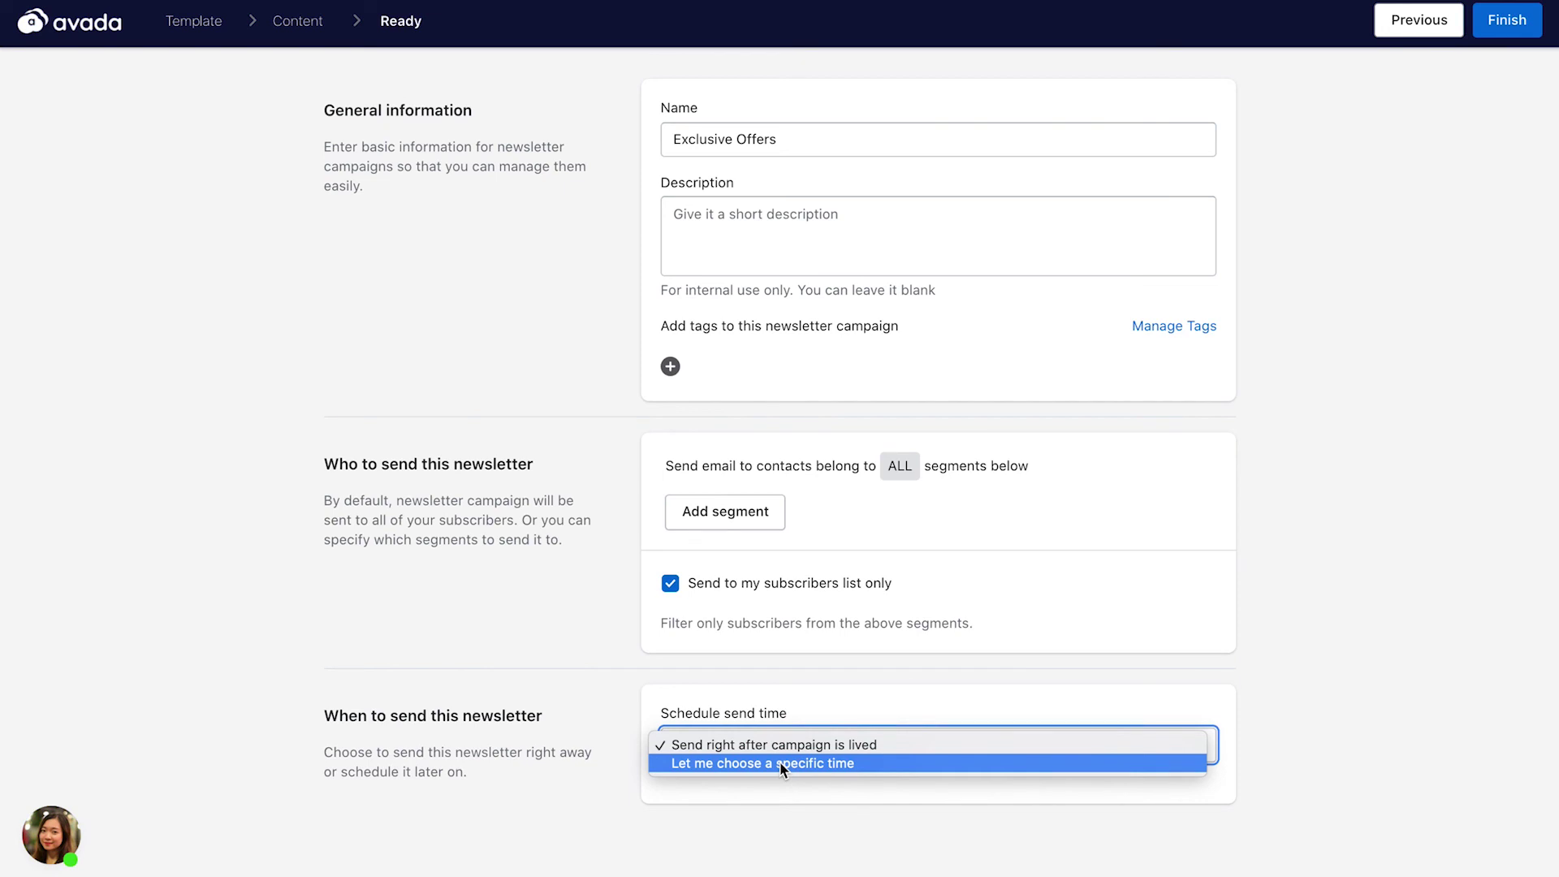
click(1312, 471)
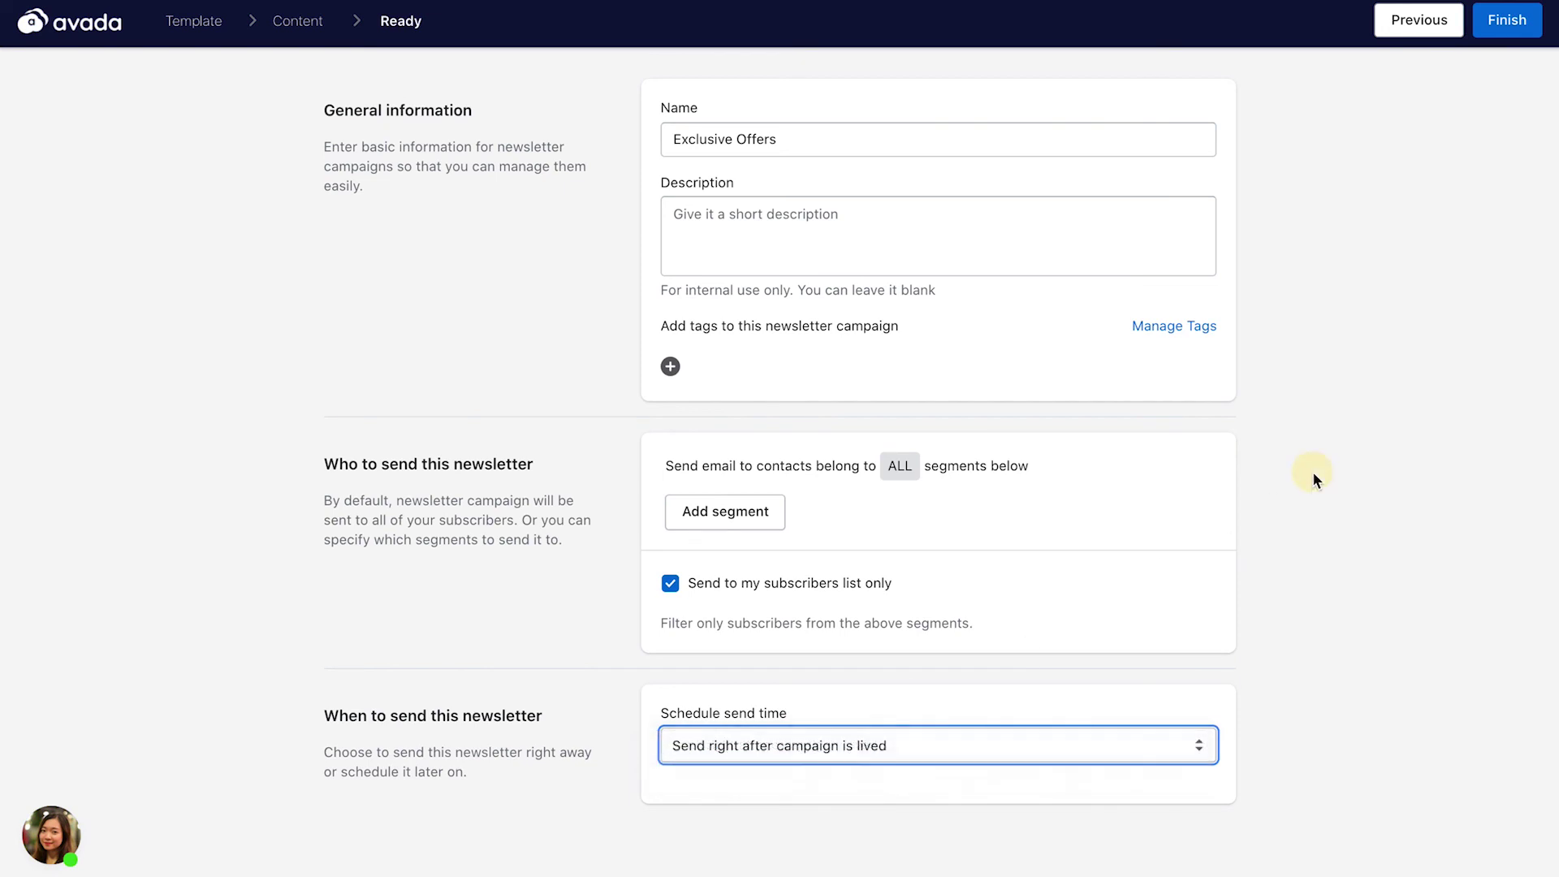
- Finish the Exclusive Offers campaign and confirm Go live
click(1503, 37)
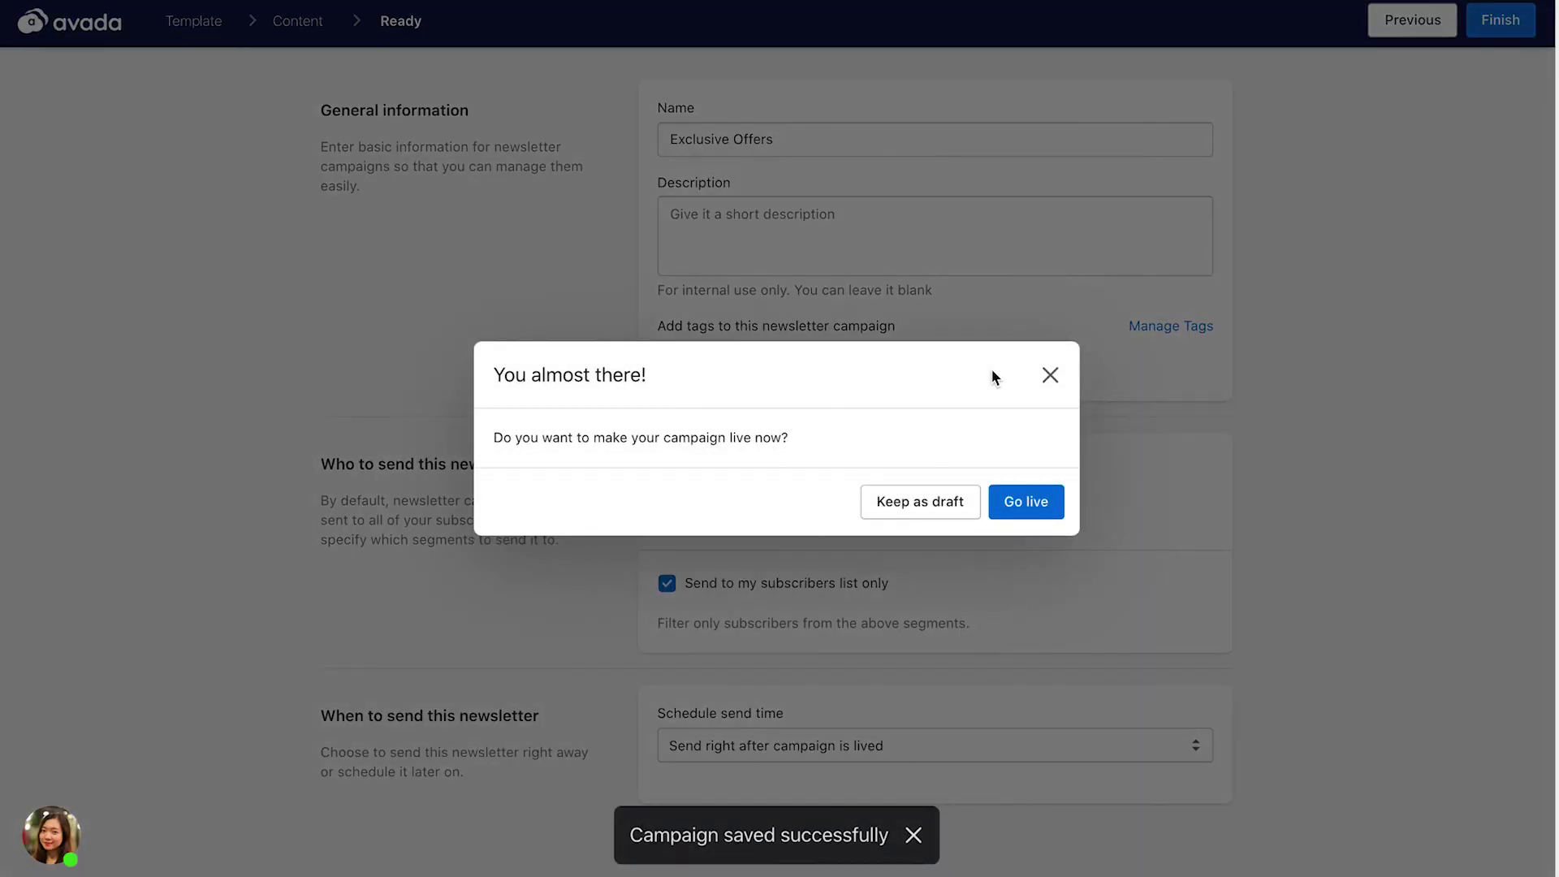
click(1031, 509)
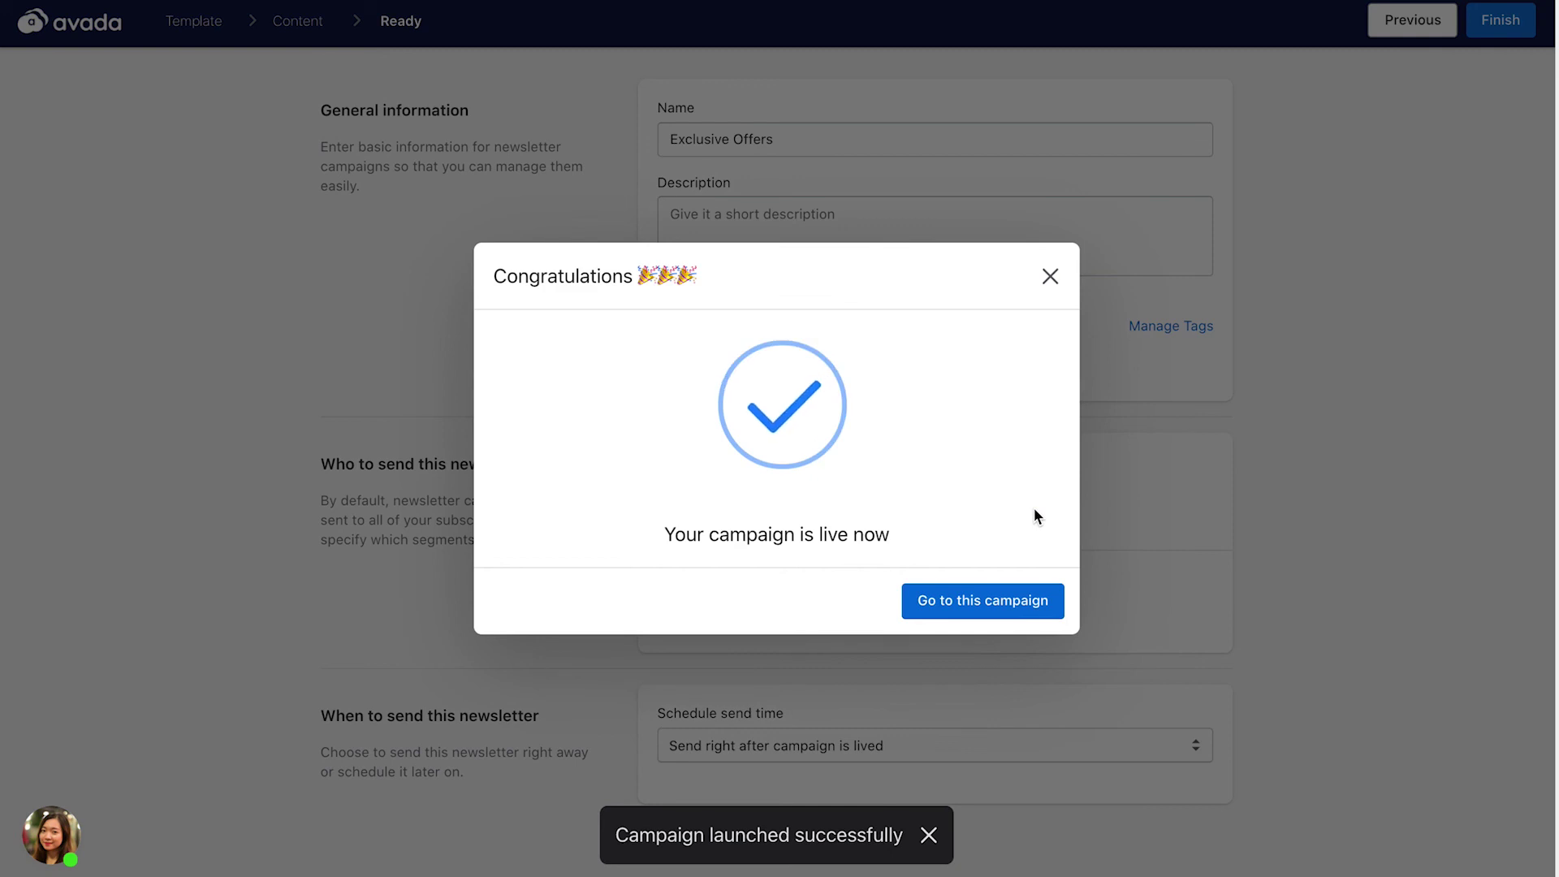